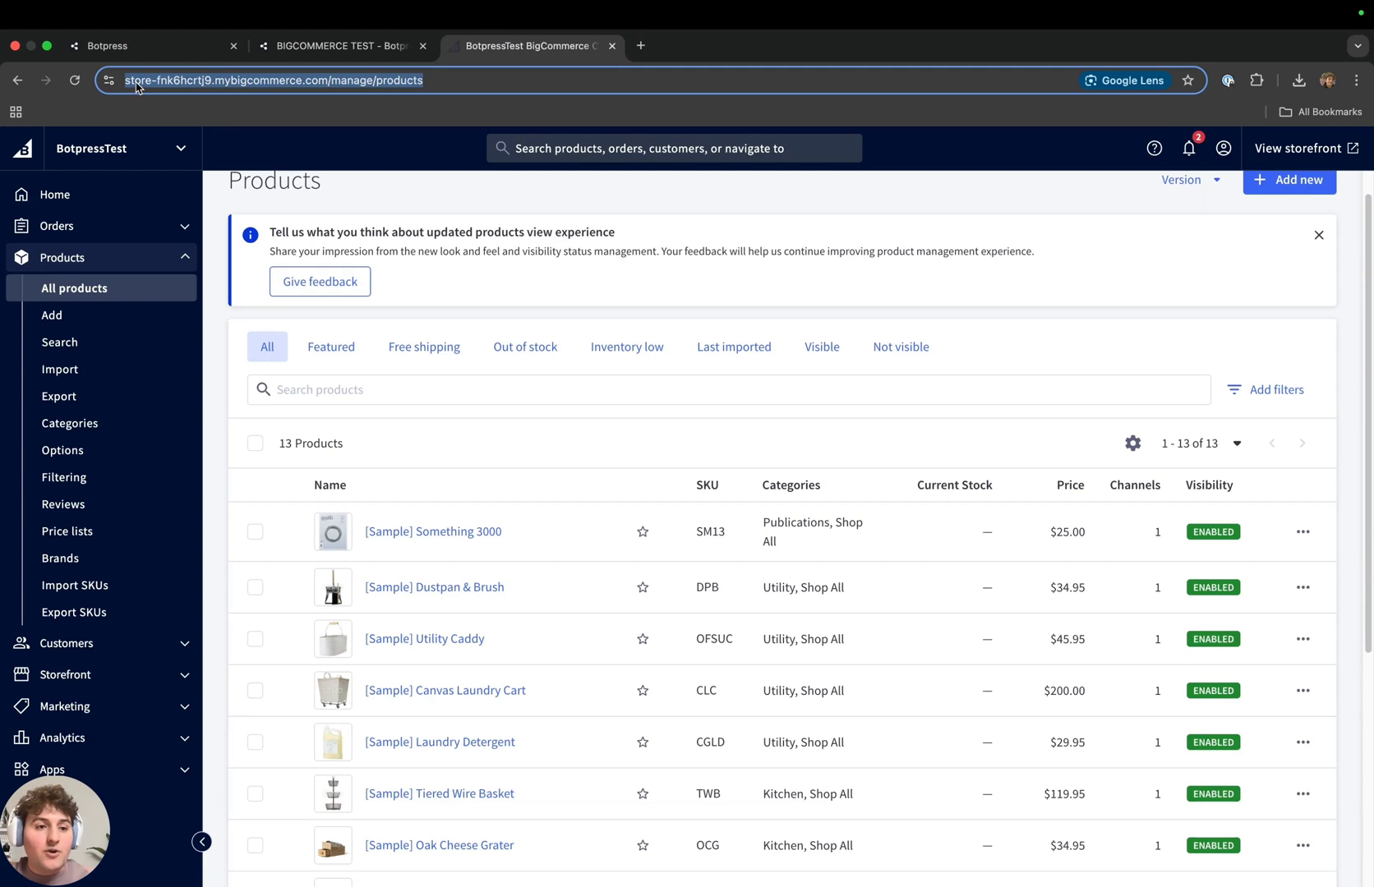
# Copy the store hash from the BigCommerce store's web address into the integration's Store Hash field in Botpress
pyautogui.moveTo(191, 80); pyautogui.dragTo(251, 82)
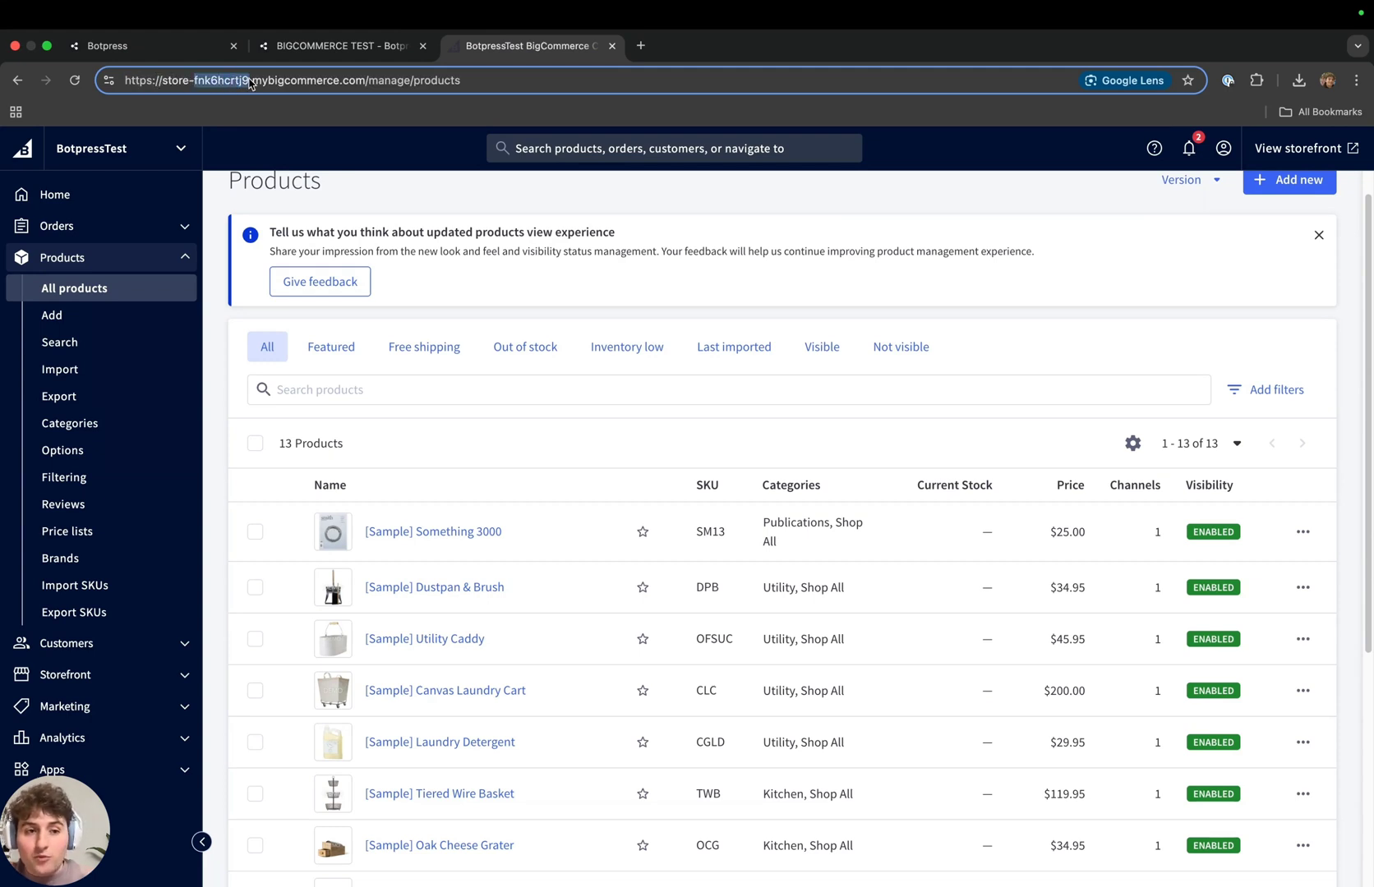
pyautogui.click(265, 78)
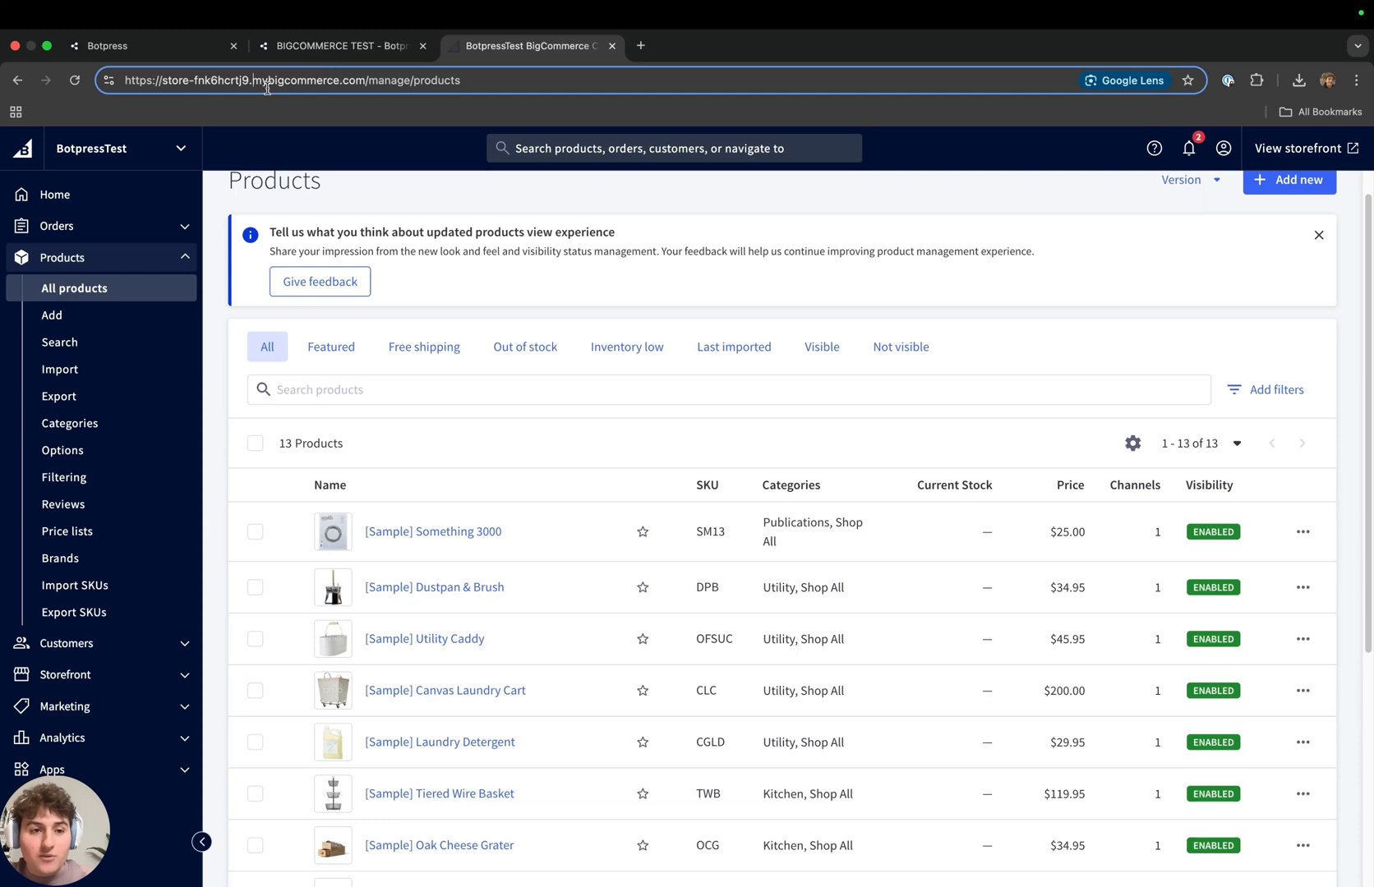
pyautogui.moveTo(195, 80); pyautogui.dragTo(248, 83)
pyautogui.press('super+c')
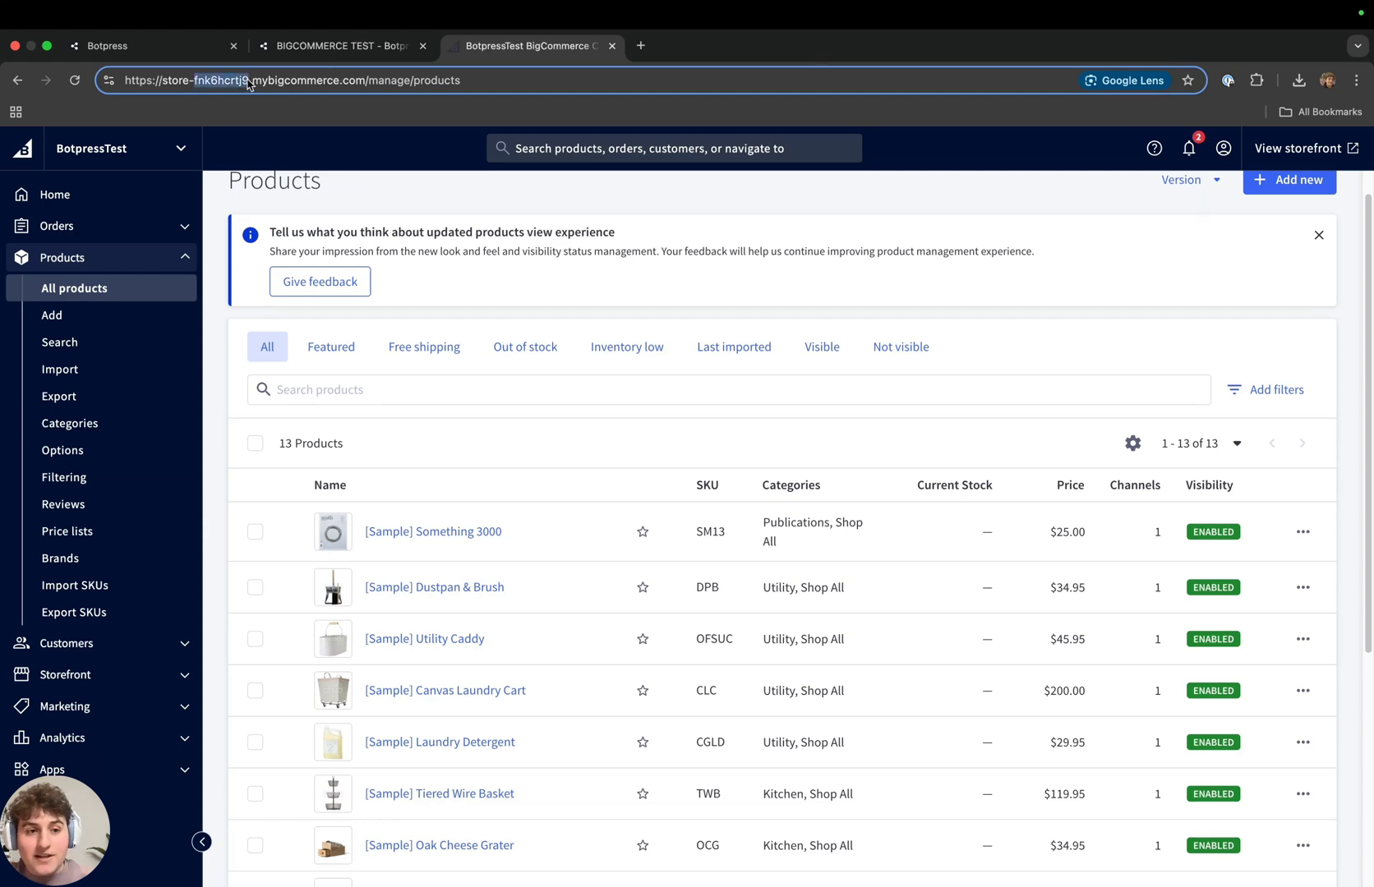
pyautogui.click(333, 46)
pyautogui.click(622, 471)
pyautogui.press('super+v')
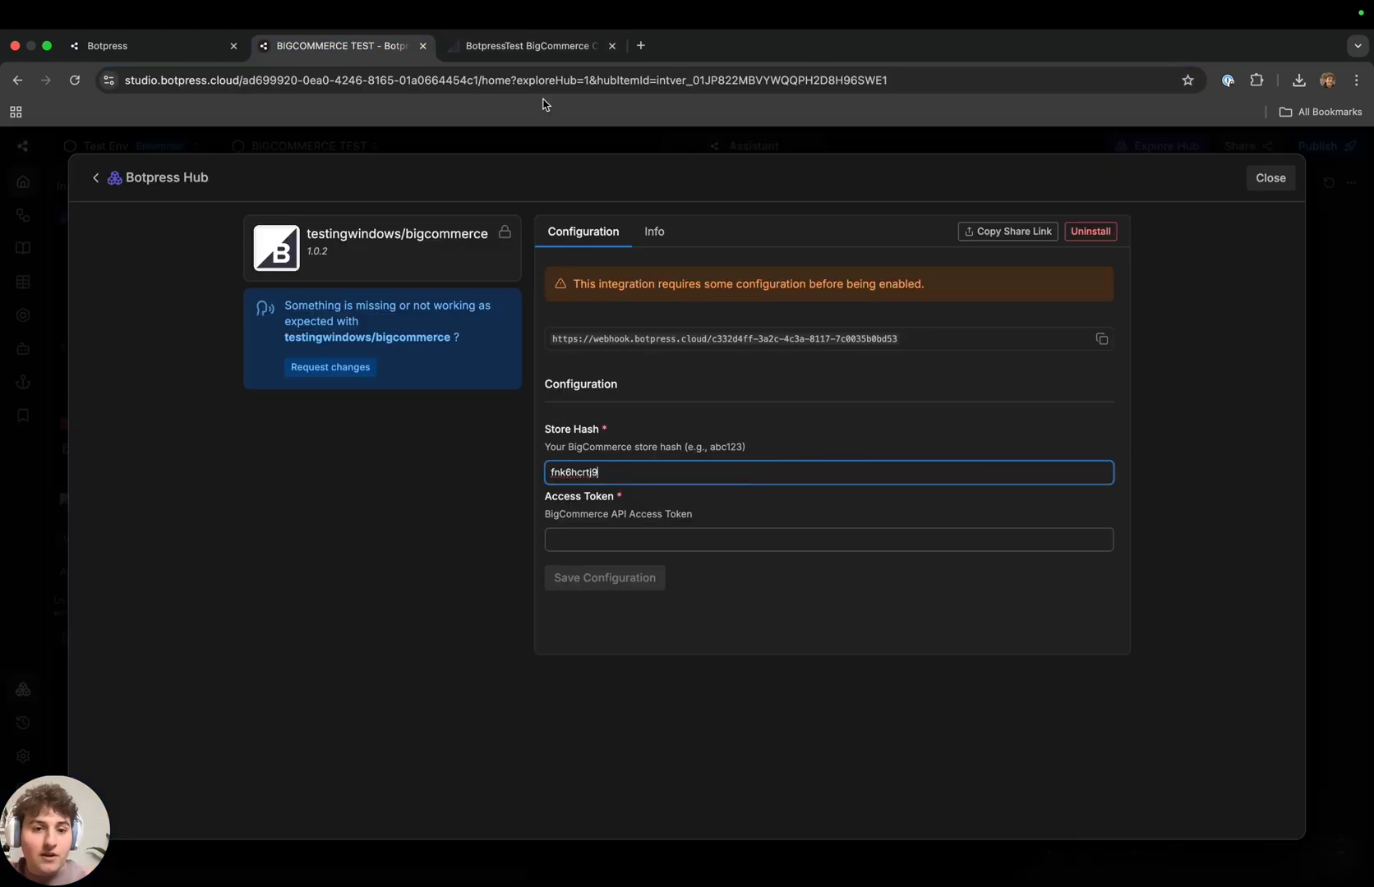
# Switch to BigCommerce and find the Store-level API accounts settings page by searching for "API"
pyautogui.click(529, 46)
pyautogui.click(82, 832)
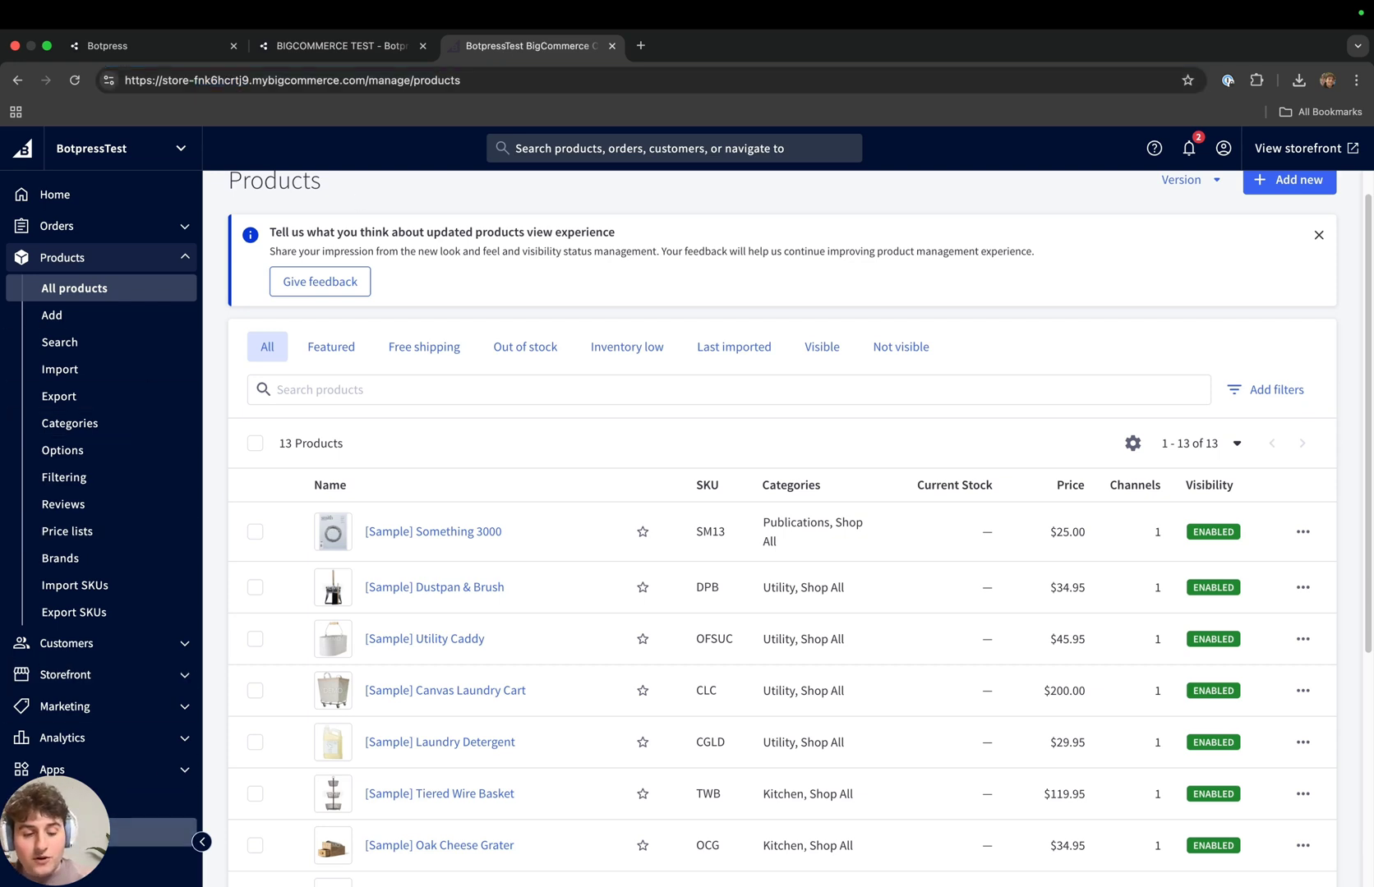
pyautogui.click(600, 142)
pyautogui.write('API')
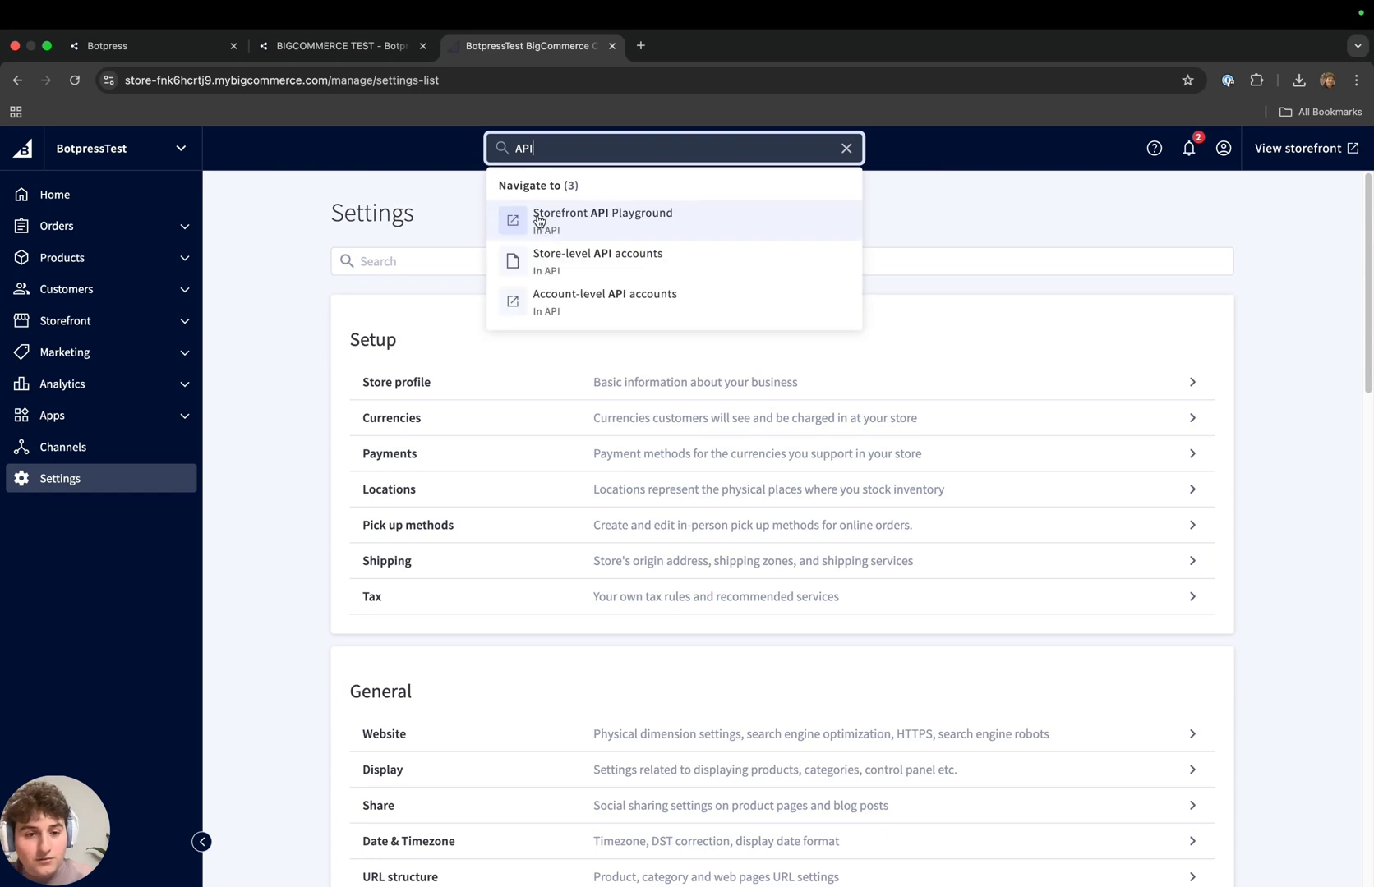
pyautogui.click(605, 261)
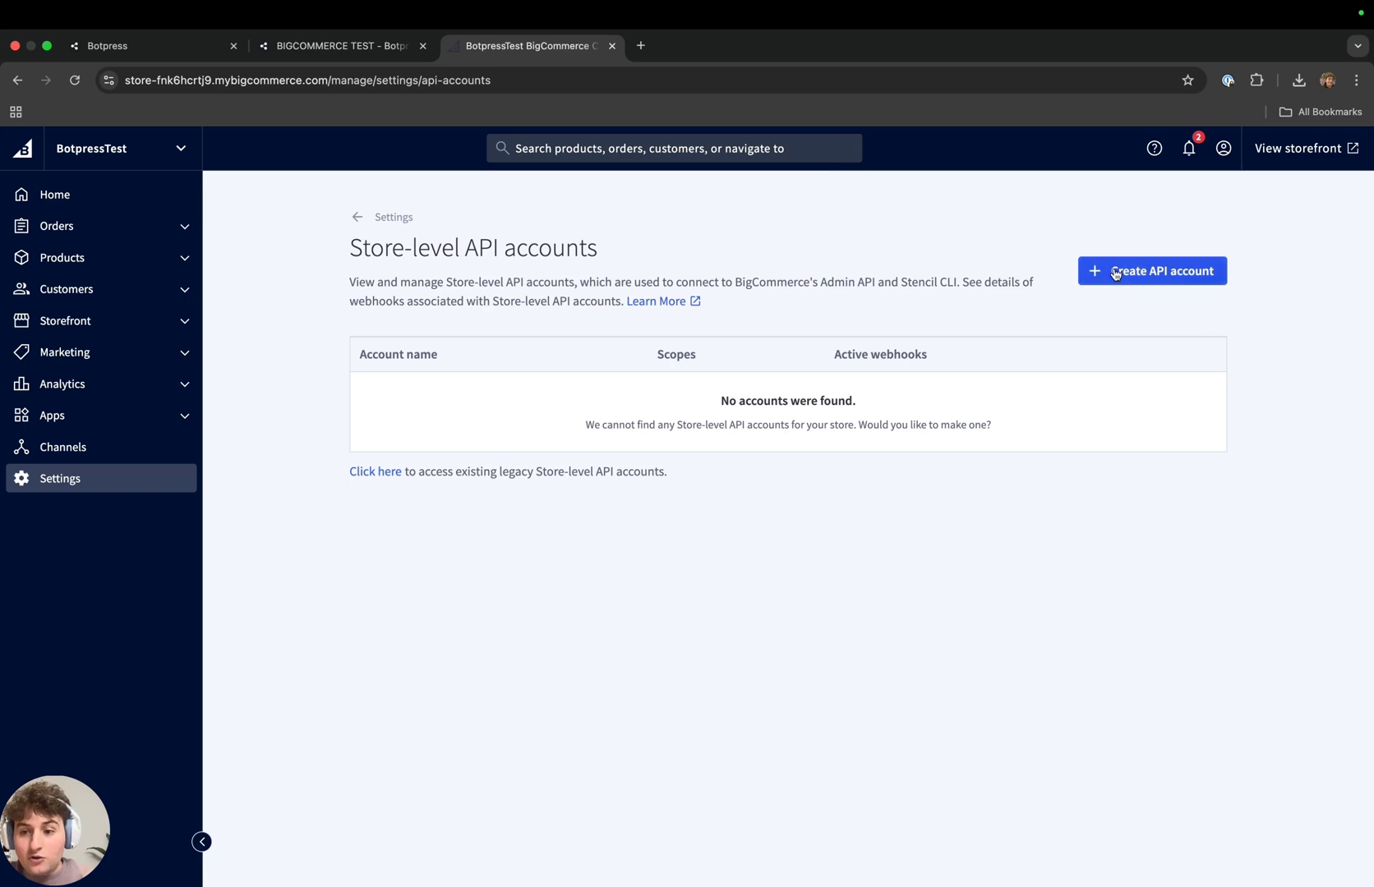
# Start a new store-level API account and name it "Product Sync with Botpress"
pyautogui.click(1115, 273)
pyautogui.click(426, 465)
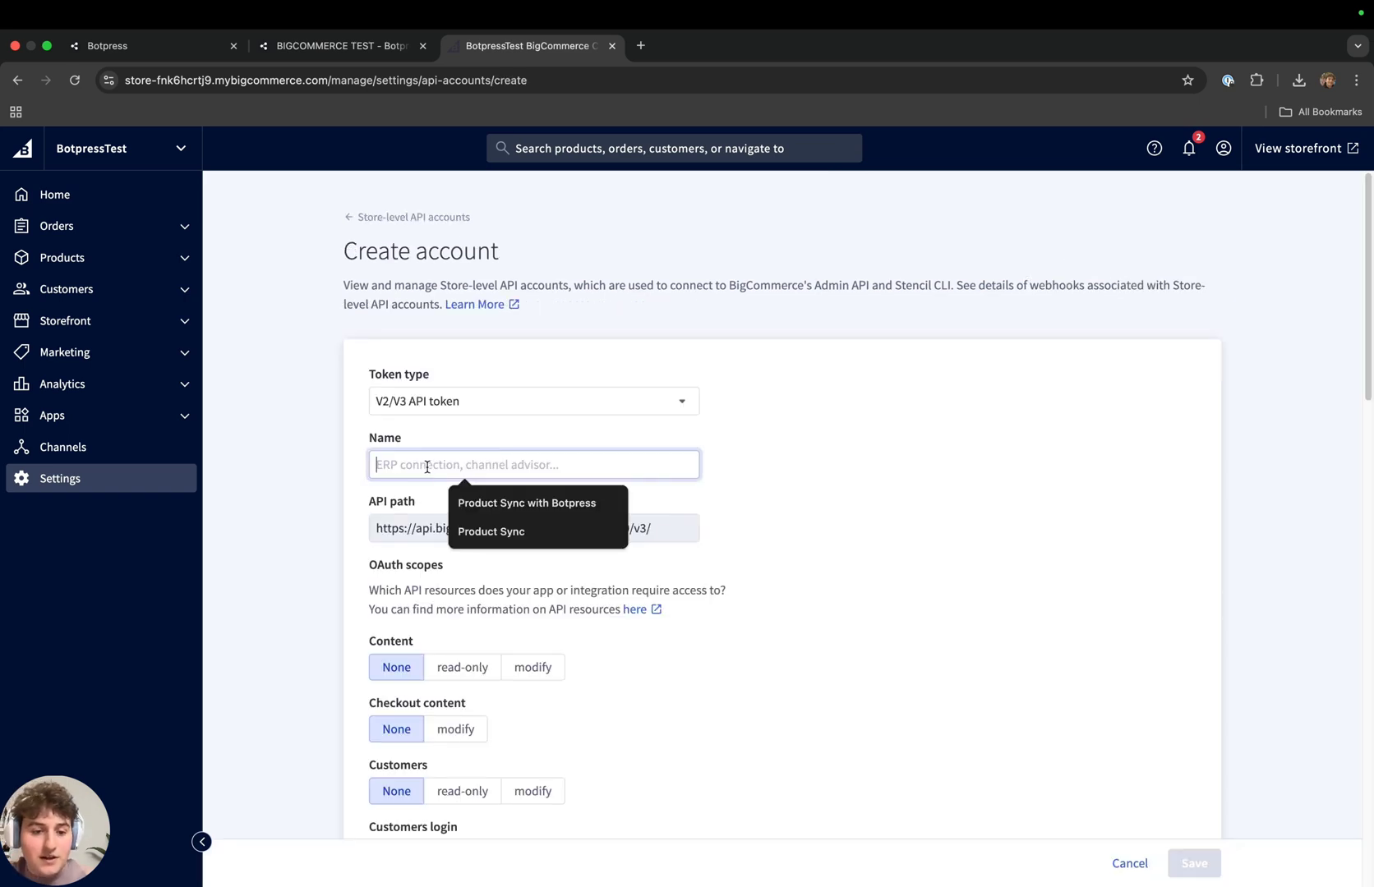
pyautogui.click(502, 503)
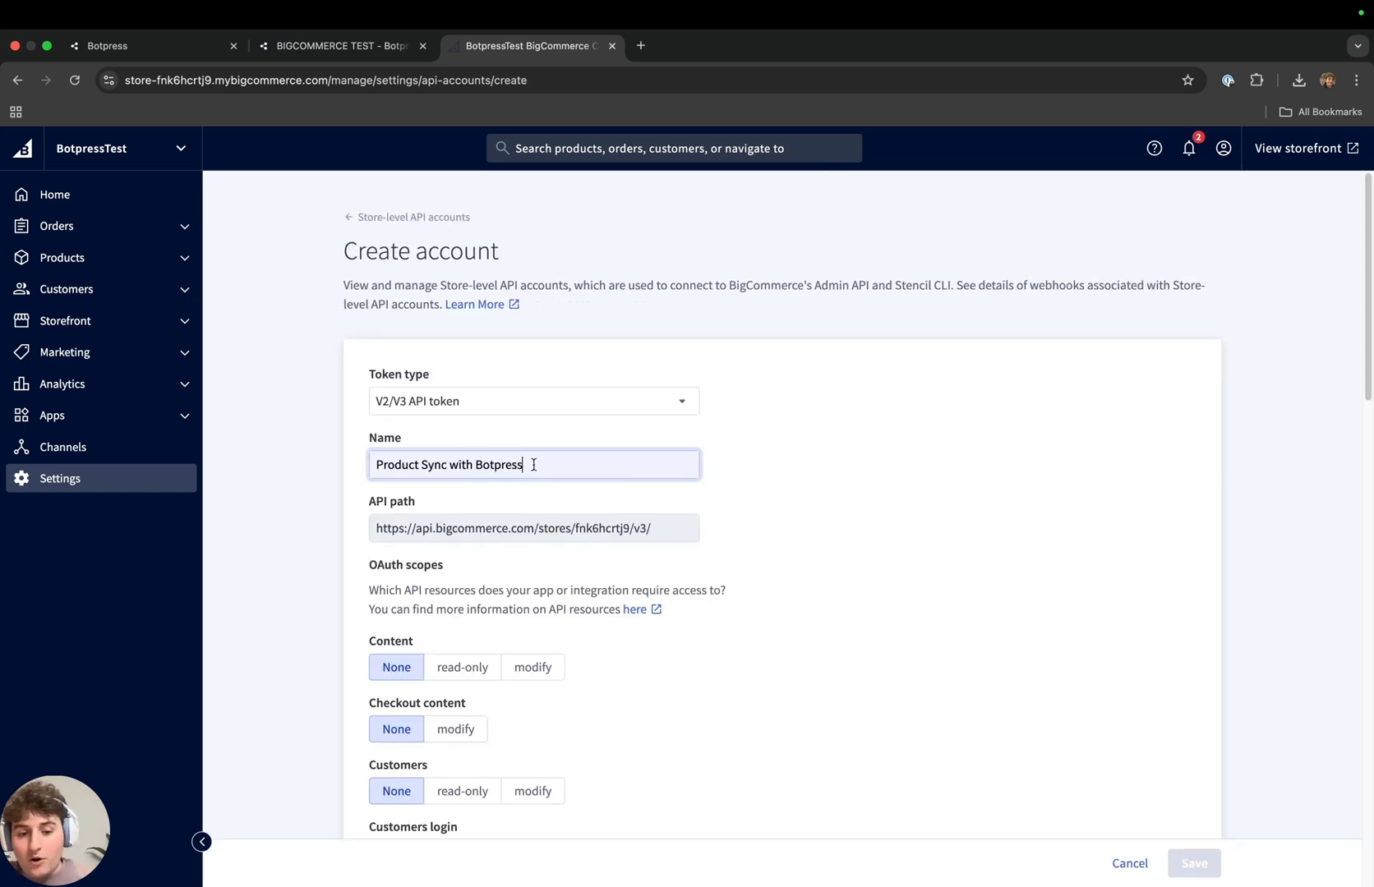
# Set the Products OAuth scope to read-only and save the API account
pyautogui.scroll(-3, 685, 425)
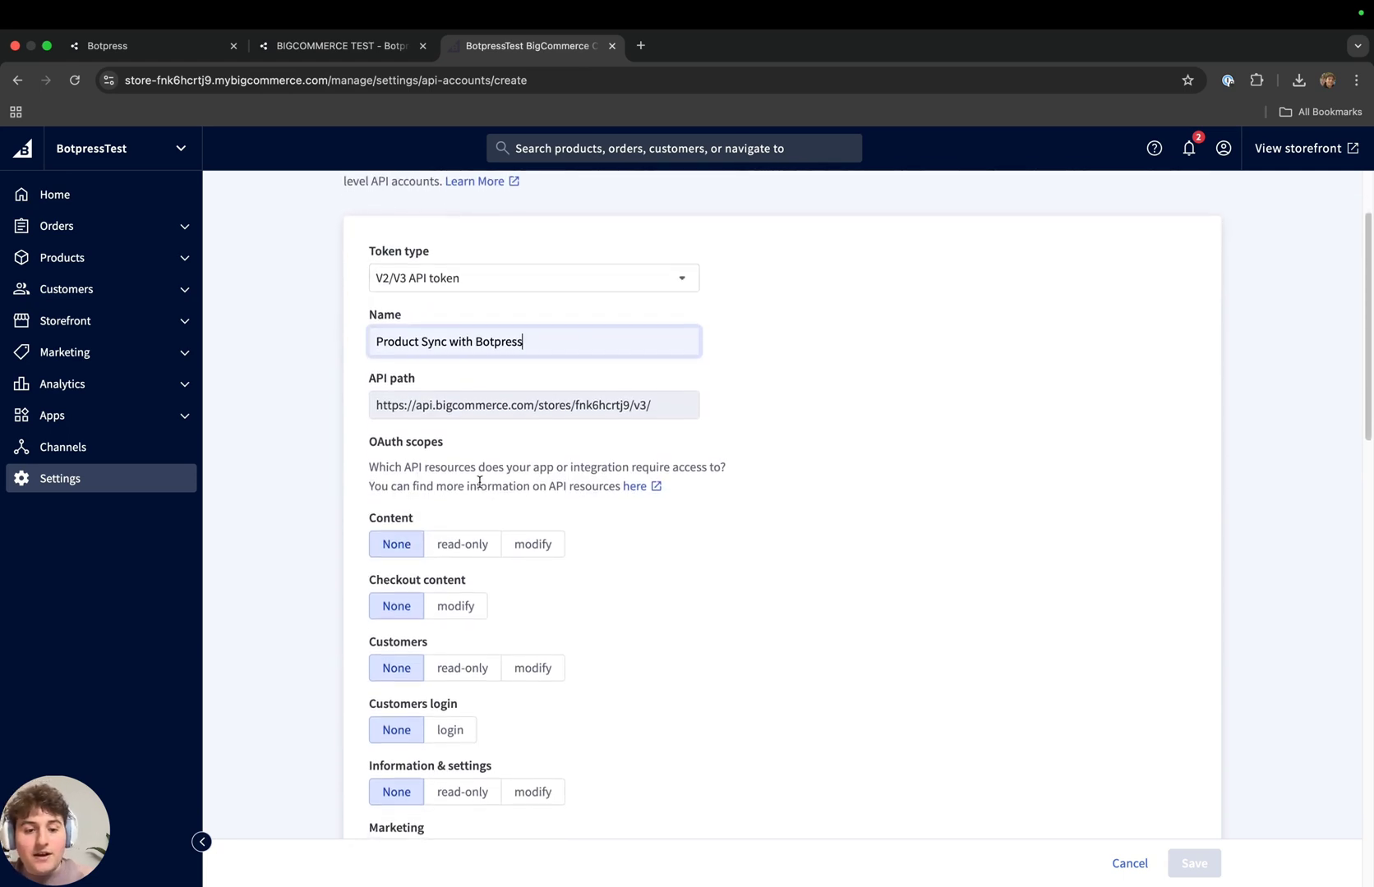
pyautogui.tripleClick(442, 442)
pyautogui.scroll(-3, 647, 408)
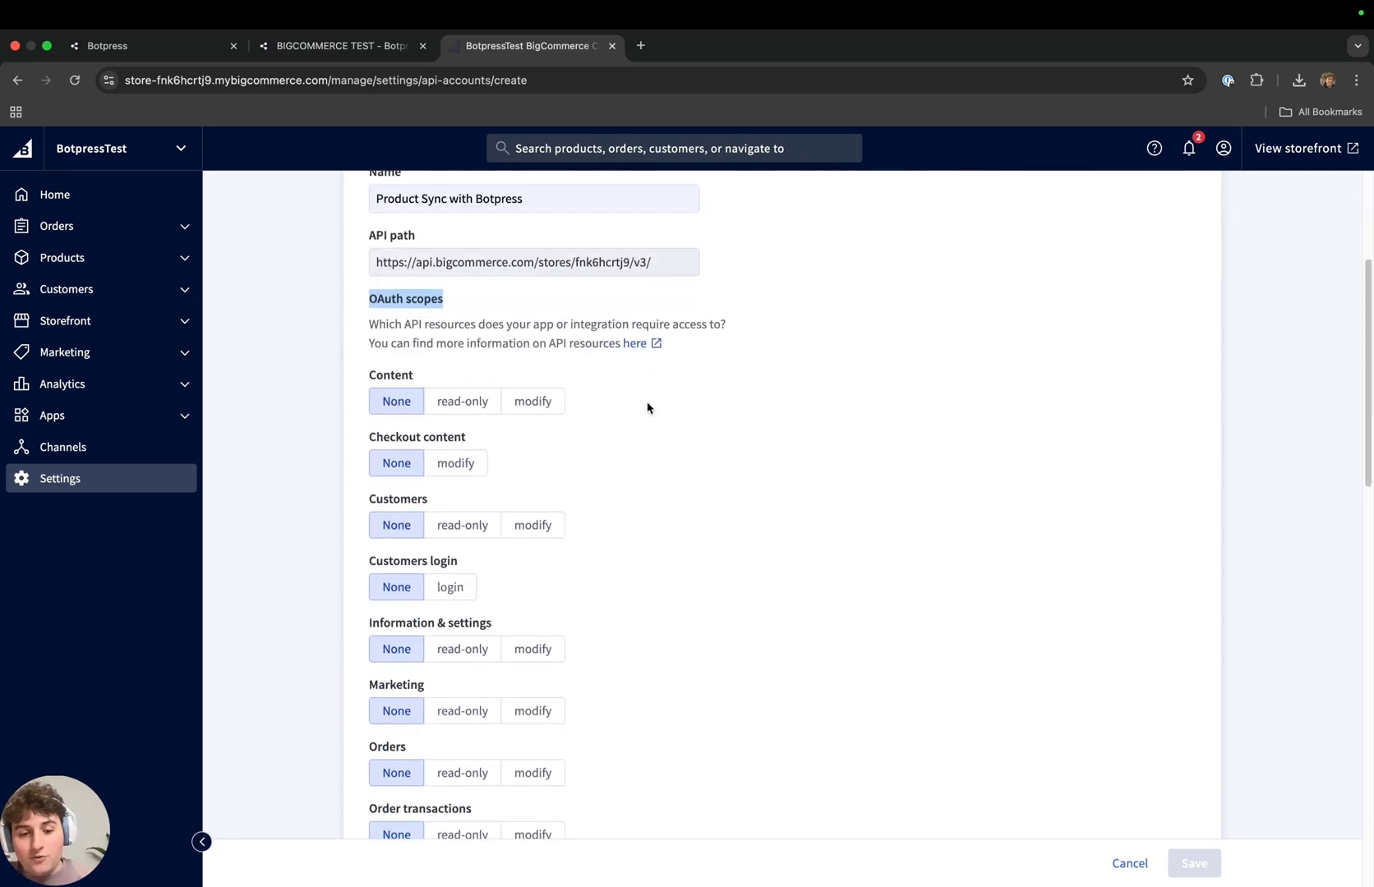
pyautogui.scroll(3, 657, 381)
pyautogui.scroll(-5, 644, 368)
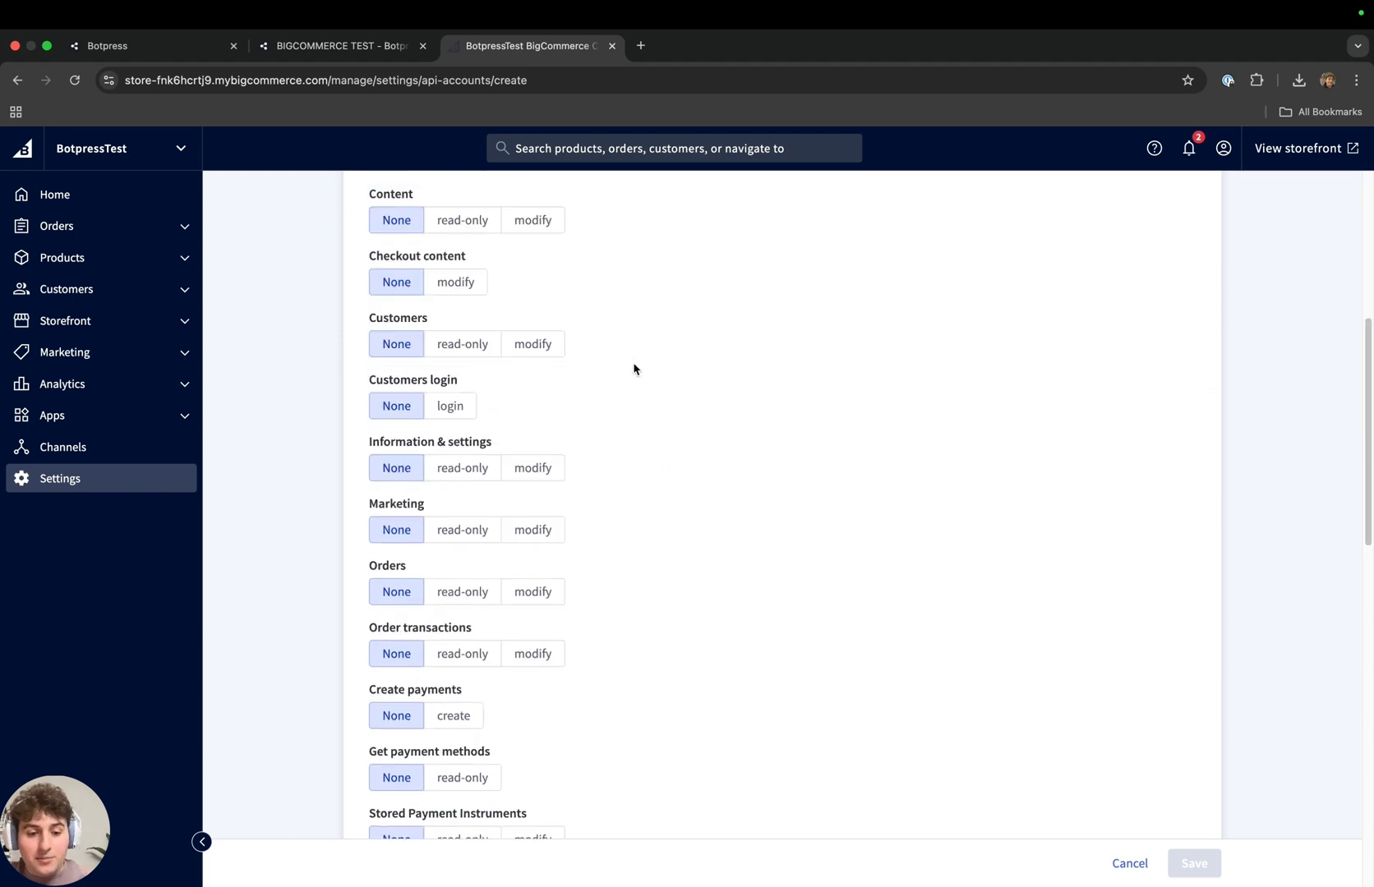
pyautogui.scroll(-4, 448, 681)
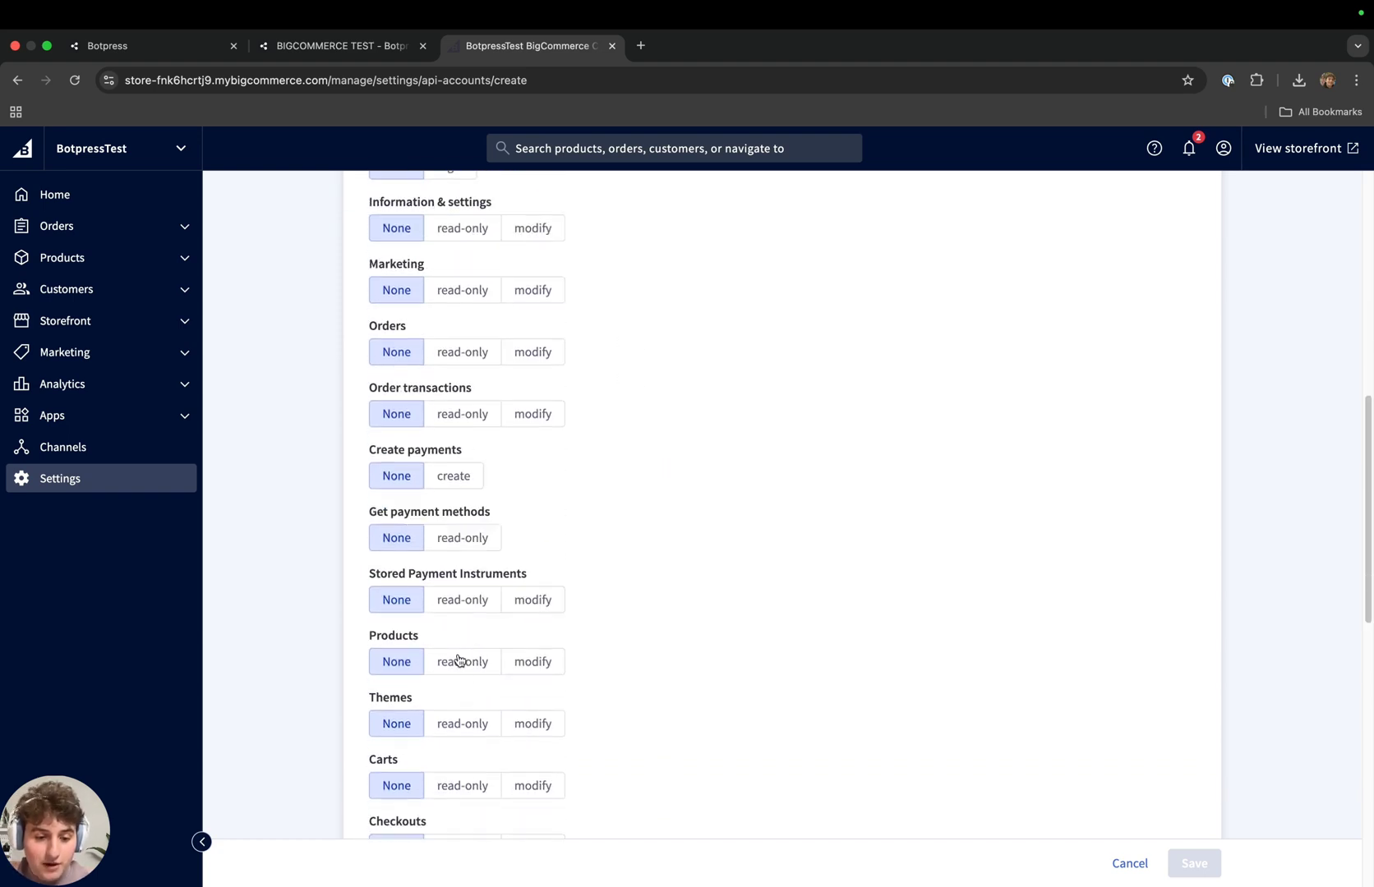
pyautogui.click(461, 662)
pyautogui.scroll(6, 669, 233)
pyautogui.scroll(-6, 598, 439)
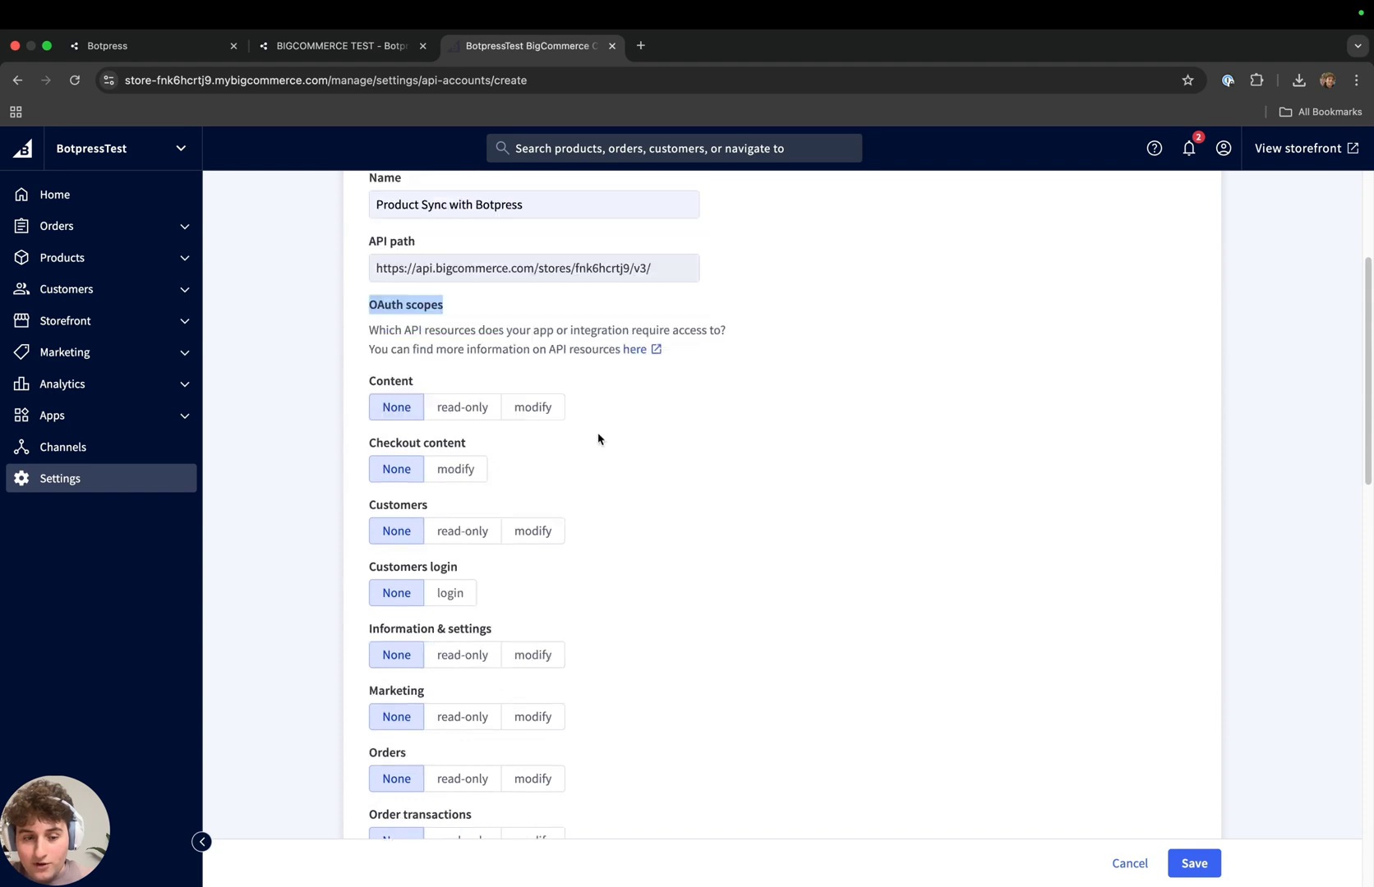
pyautogui.scroll(-4, 587, 432)
pyautogui.click(1194, 862)
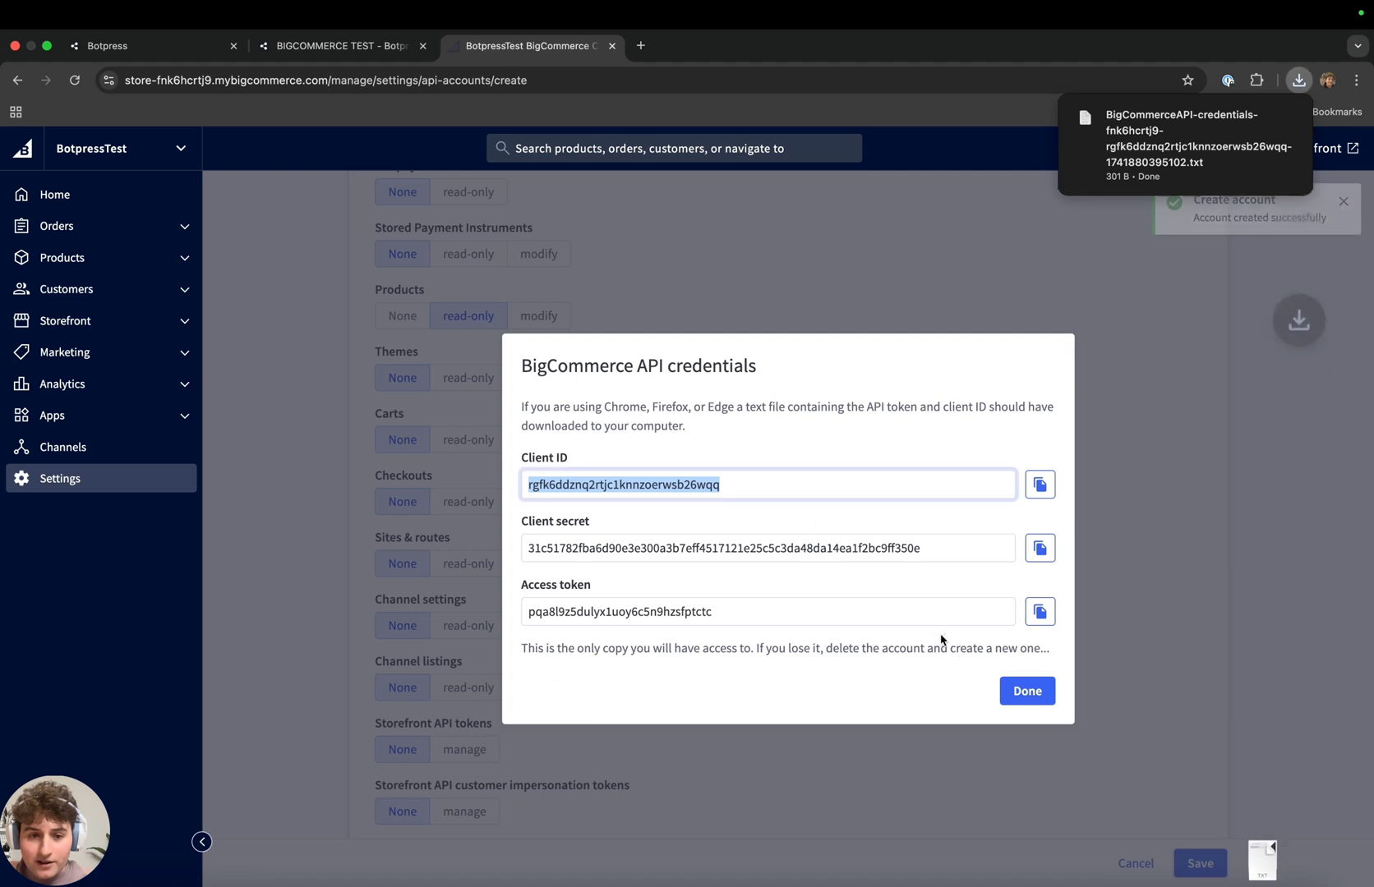
# Copy the new API access token into the integration's Access Token field in Botpress and save the configuration
pyautogui.moveTo(712, 612); pyautogui.dragTo(549, 612)
pyautogui.click(1039, 612)
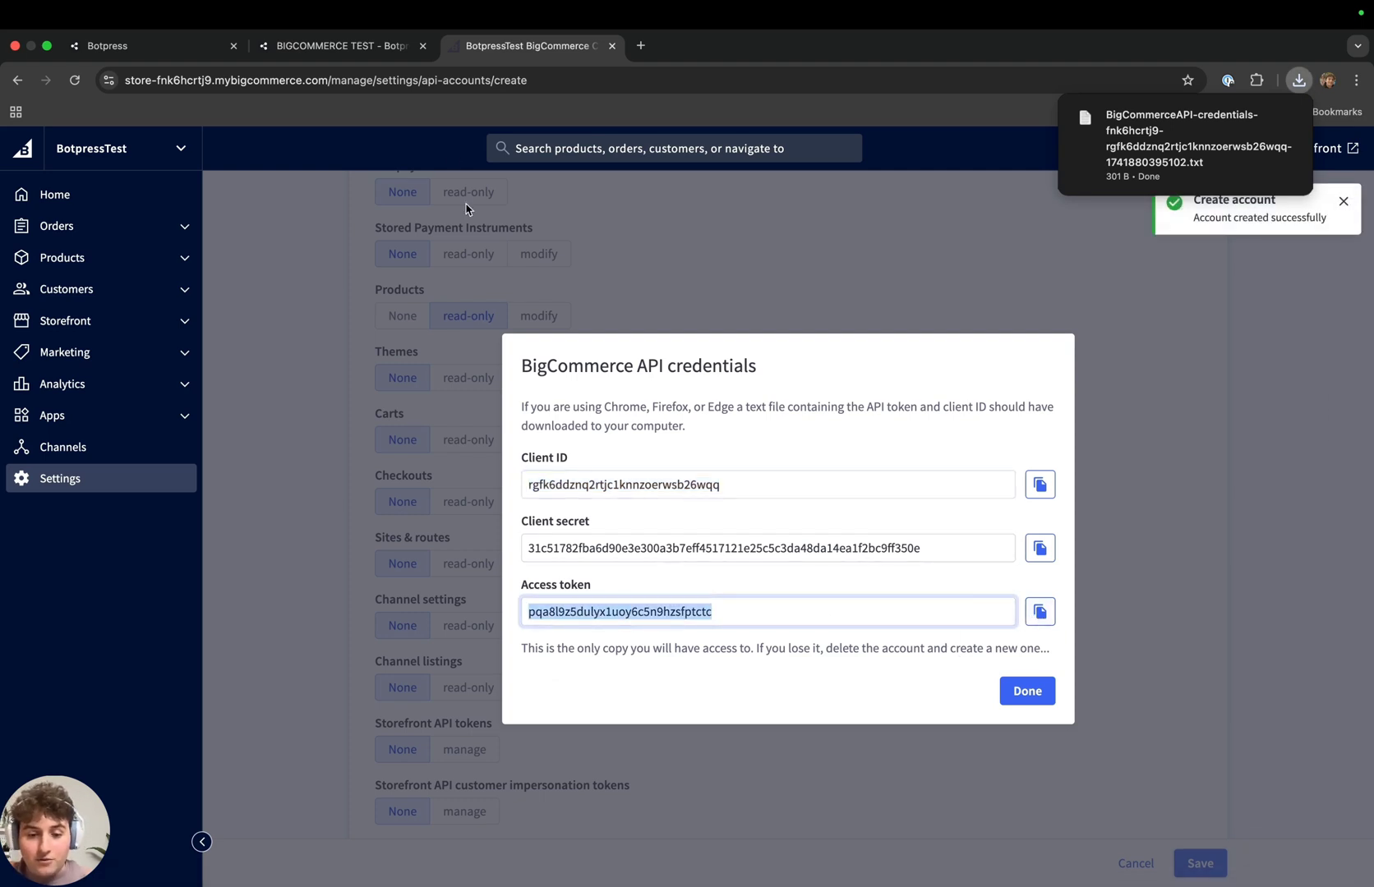
pyautogui.click(338, 45)
pyautogui.click(608, 539)
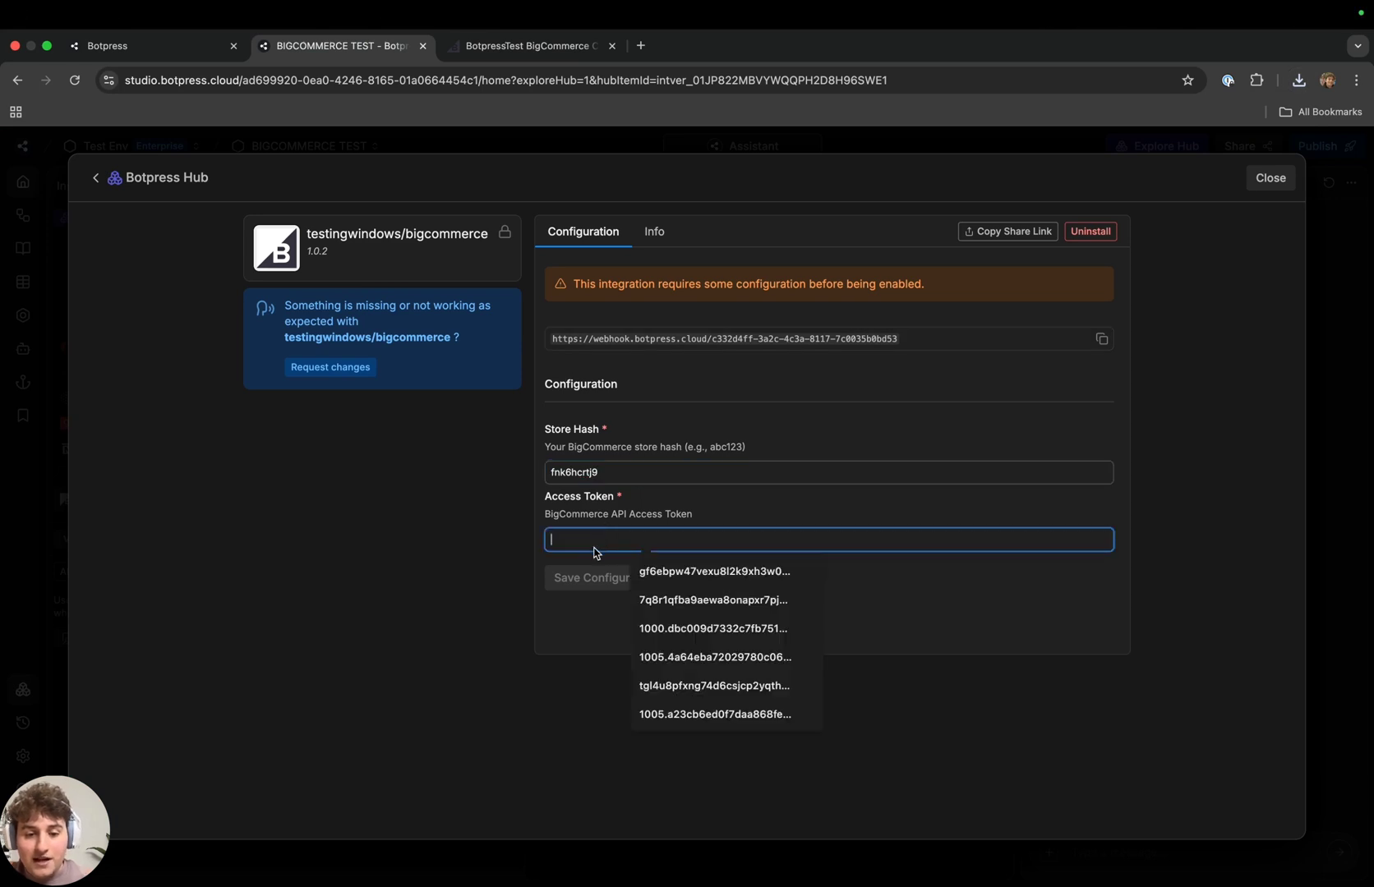
pyautogui.press('super+v')
pyautogui.click(598, 524)
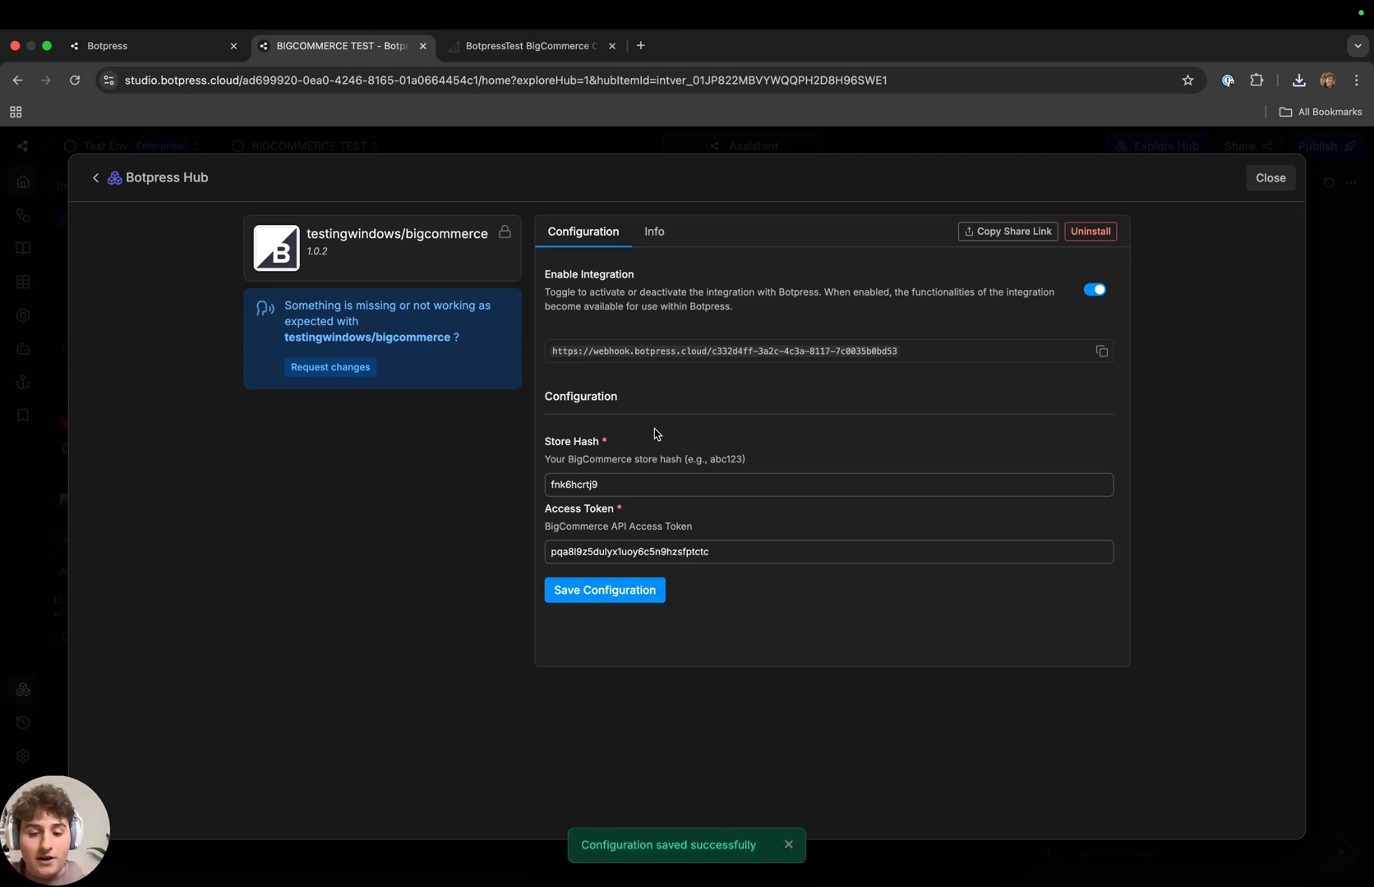
# Close the Botpress Hub and reload the bot's logs in the Botpress dashboard
pyautogui.click(1270, 184)
pyautogui.click(116, 51)
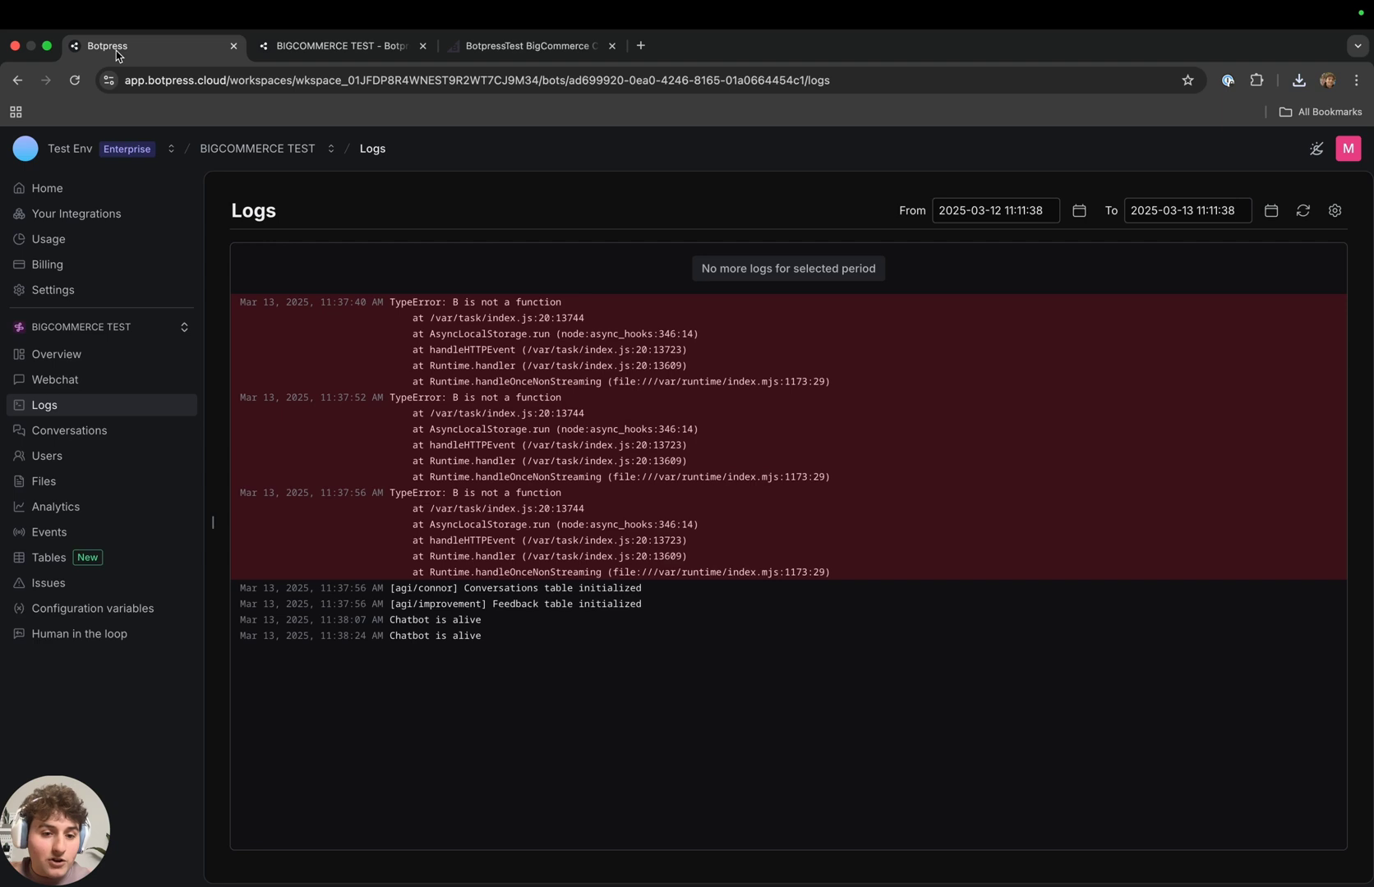
pyautogui.click(76, 81)
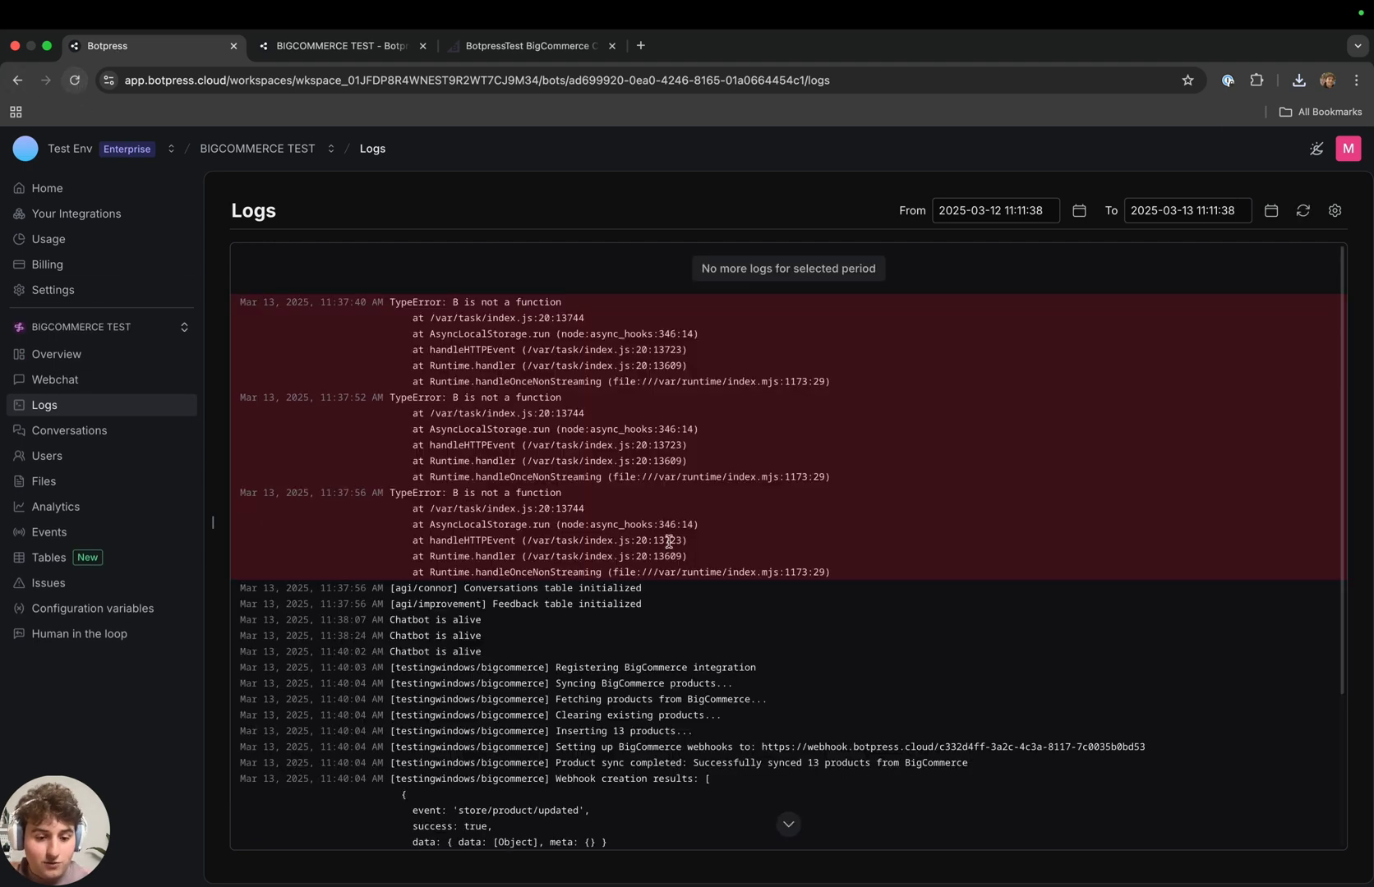
# Examine the webhook creation entries in the logs for the product updated, created and deleted events
pyautogui.scroll(-3, 624, 501)
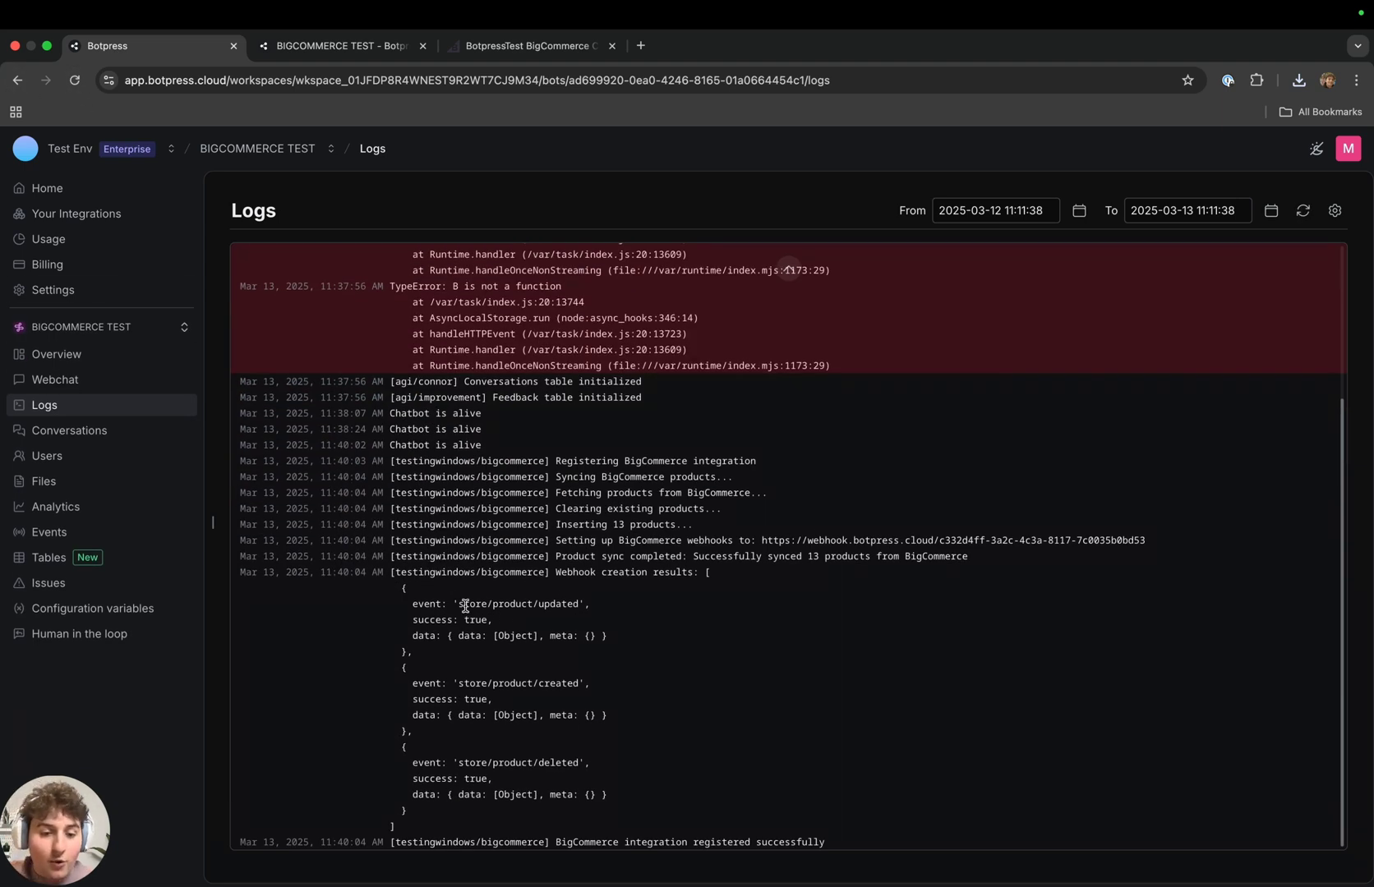
pyautogui.moveTo(458, 599); pyautogui.dragTo(524, 617)
pyautogui.moveTo(470, 682); pyautogui.dragTo(527, 698)
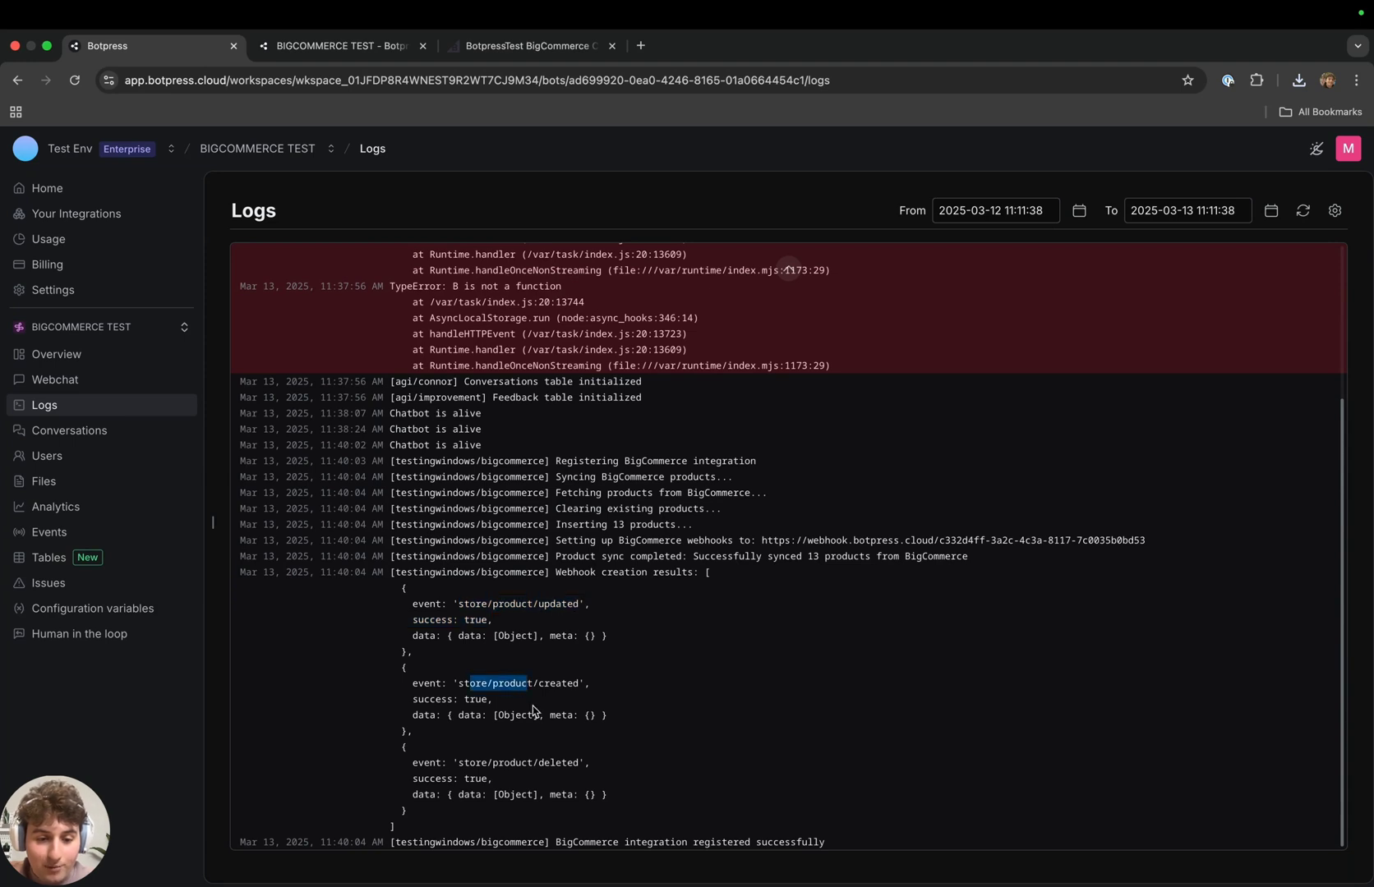
pyautogui.moveTo(504, 604); pyautogui.dragTo(585, 603)
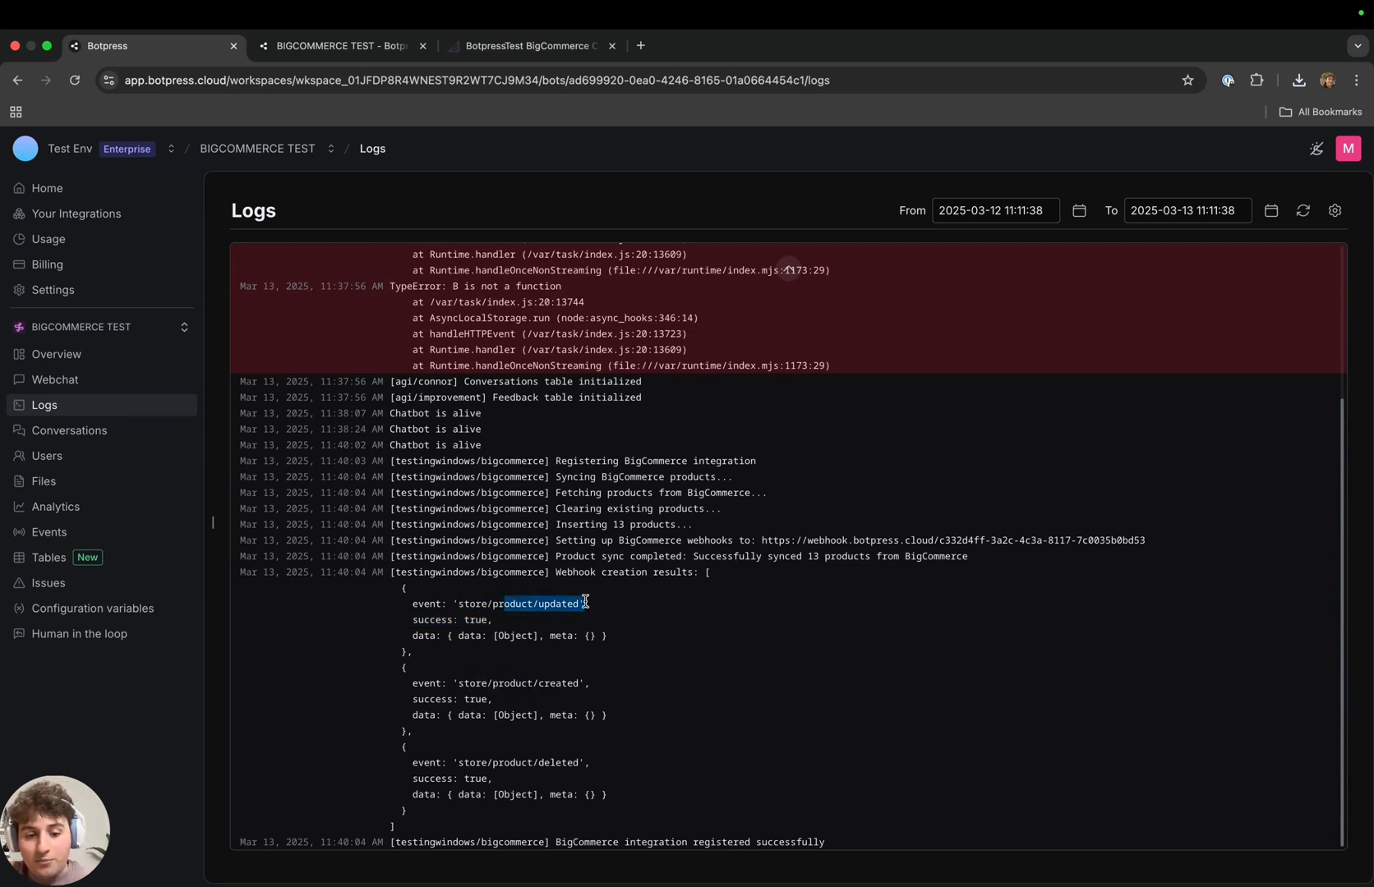
pyautogui.moveTo(511, 683); pyautogui.dragTo(621, 682)
pyautogui.moveTo(510, 759); pyautogui.dragTo(573, 777)
# Open bigcommerce_products_Table in Botpress Studio, reloading the tables list, and widen its grid and name column
pyautogui.click(343, 46)
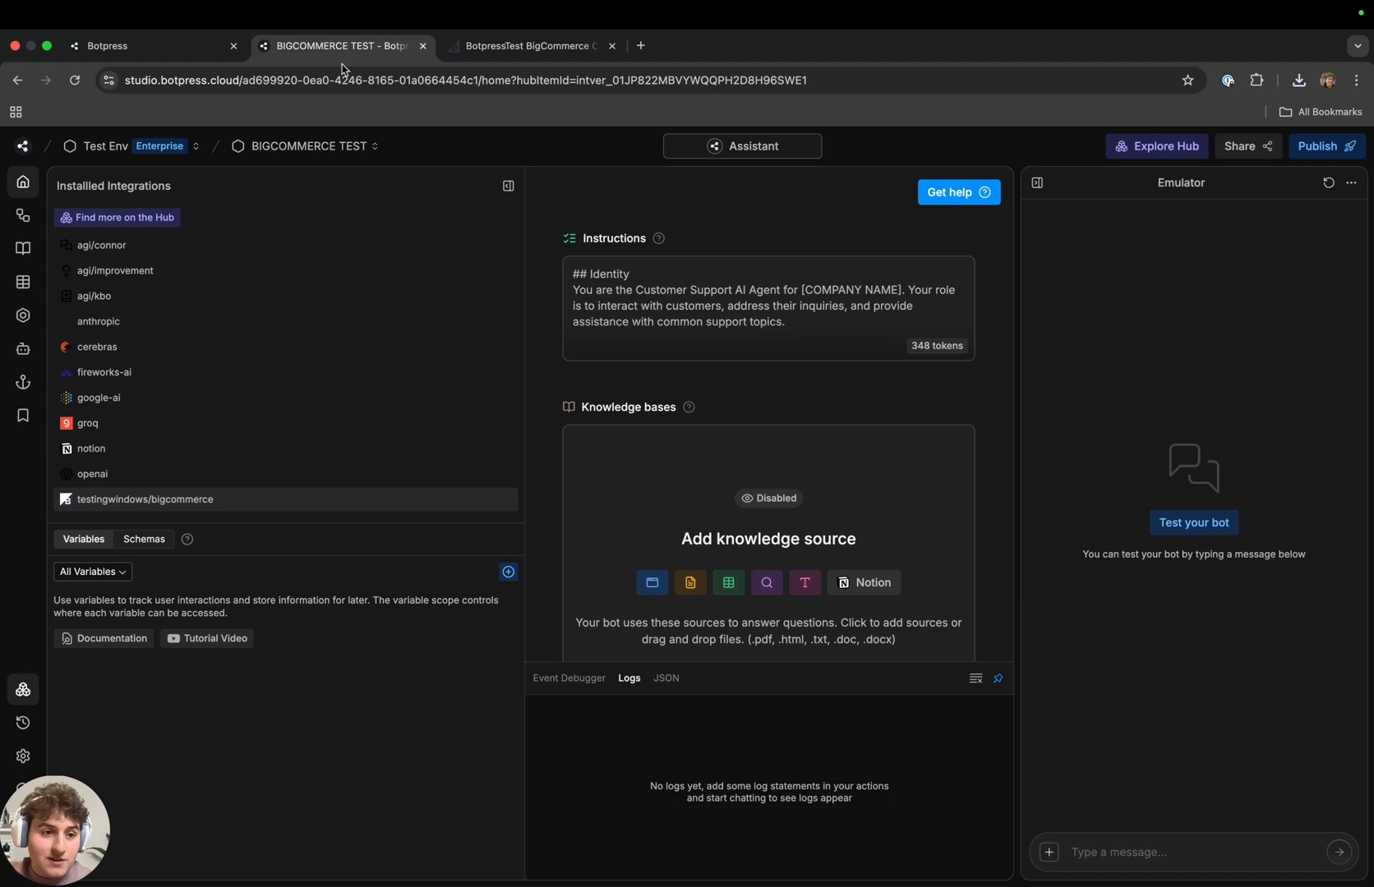
pyautogui.click(23, 282)
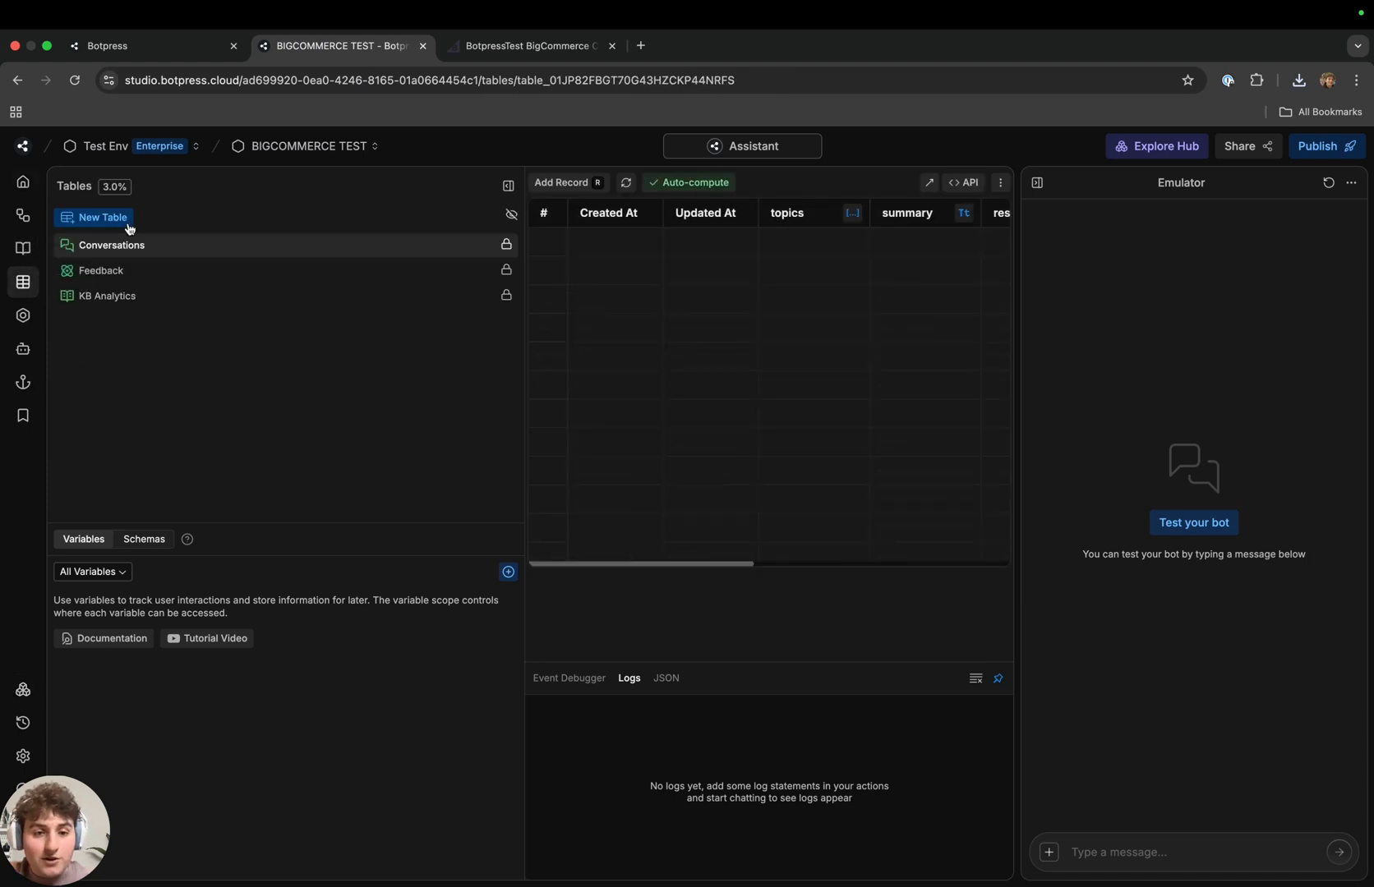
pyautogui.click(74, 80)
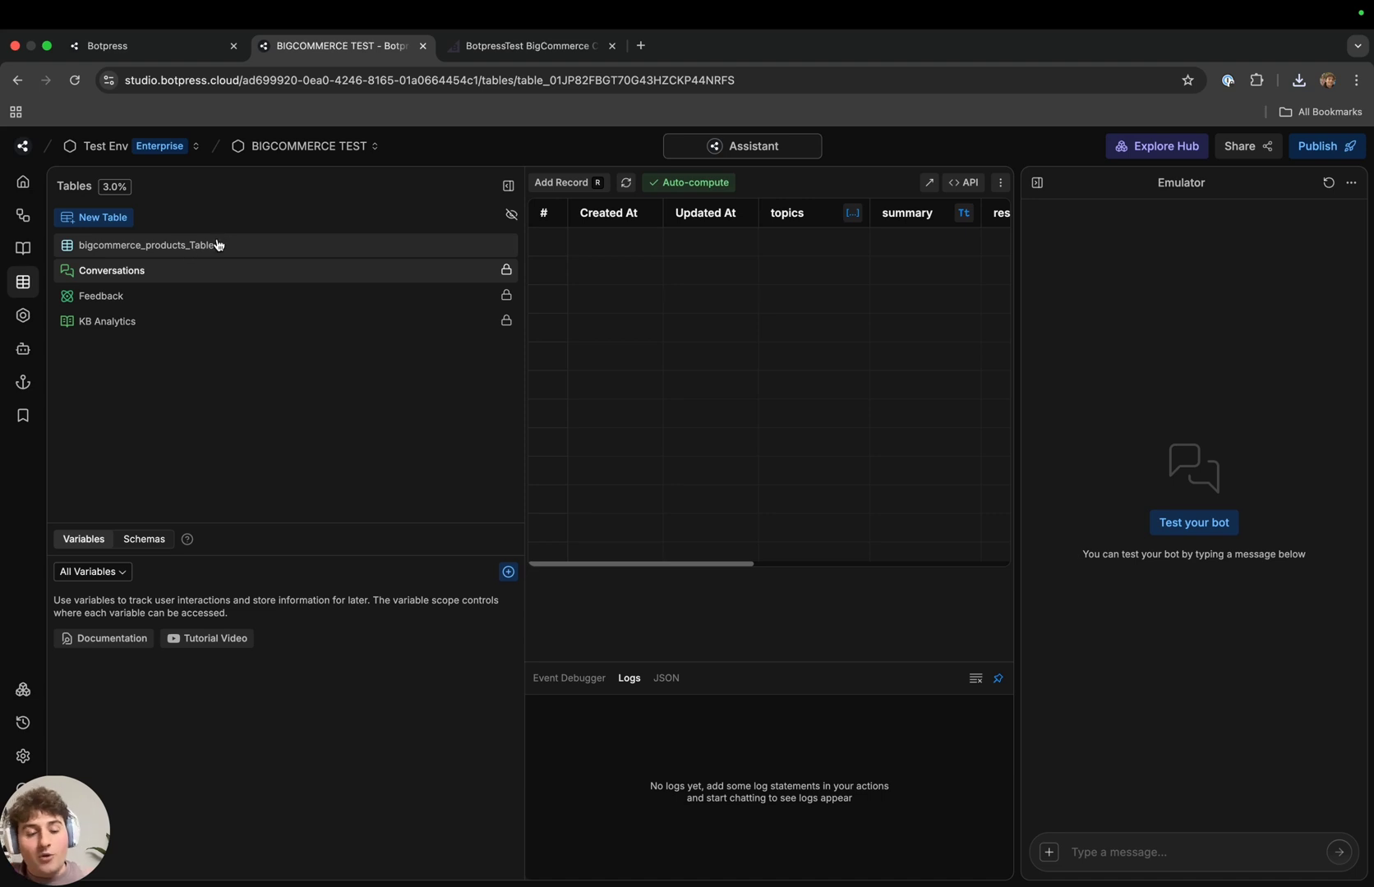
pyautogui.click(217, 245)
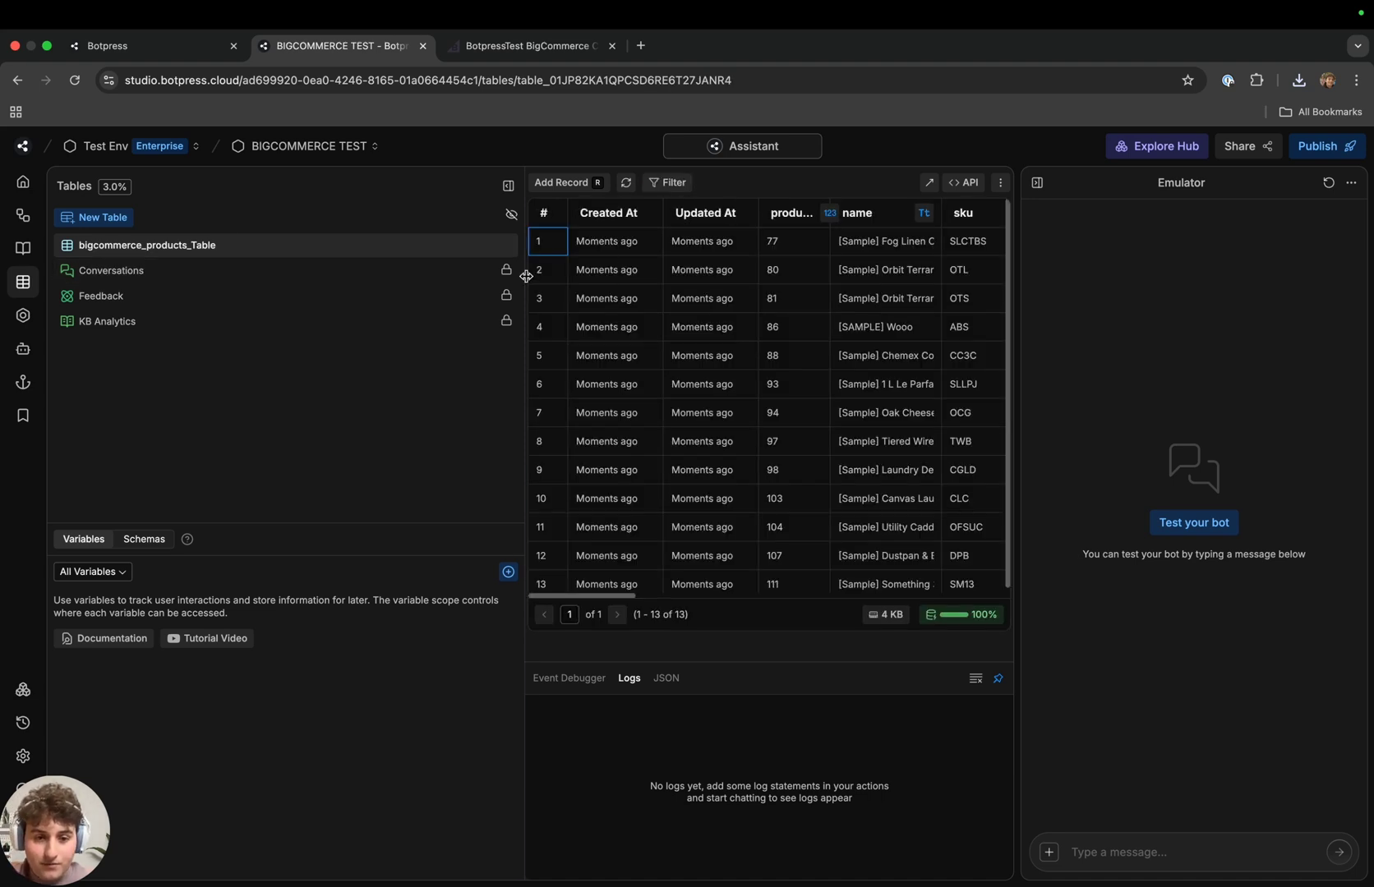
pyautogui.moveTo(526, 276); pyautogui.dragTo(219, 279)
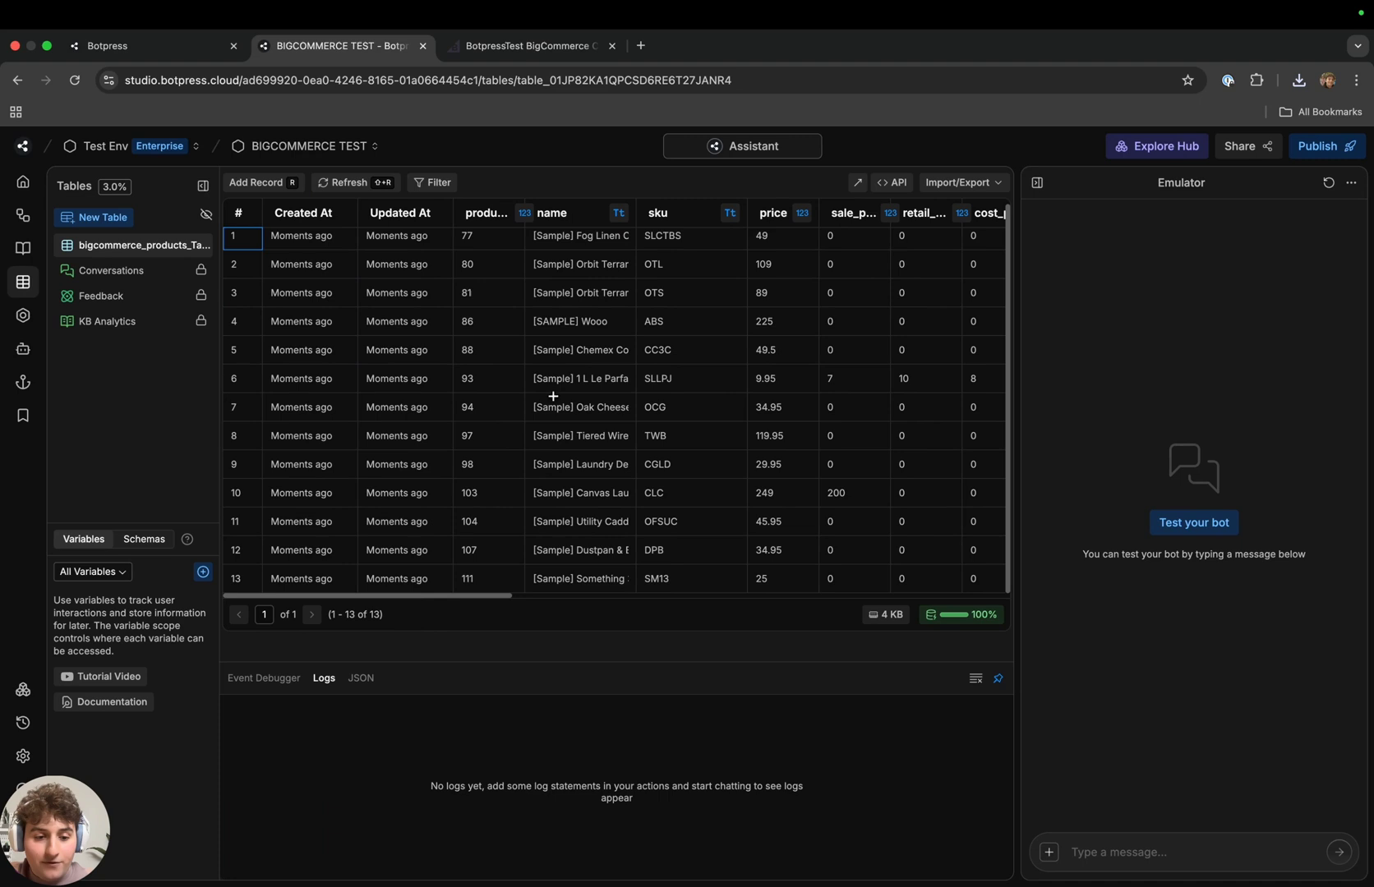
pyautogui.moveTo(635, 213); pyautogui.dragTo(752, 212)
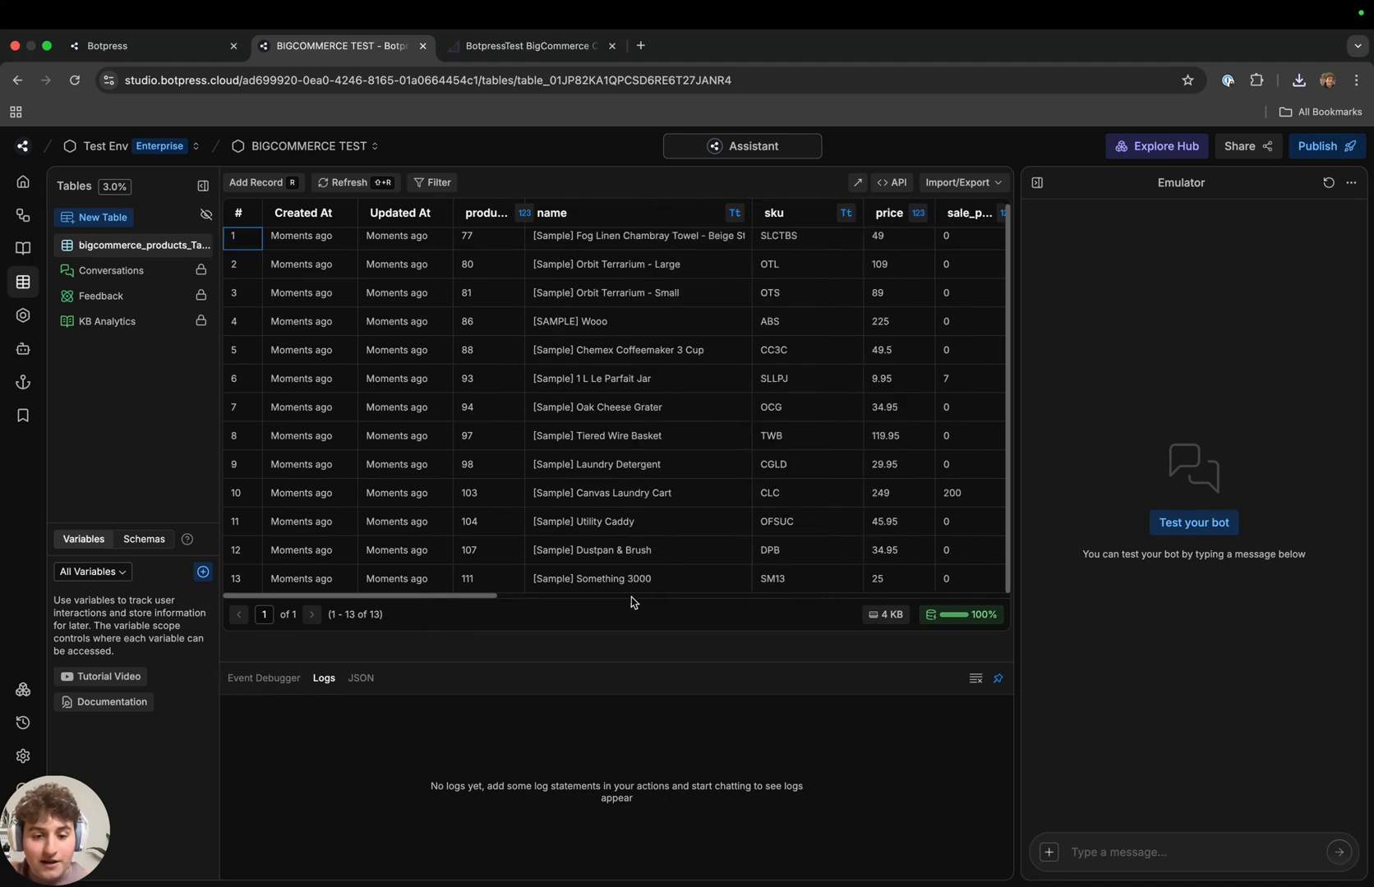
# Switch to BigCommerce and go from the API credentials to the list of all products
pyautogui.click(524, 47)
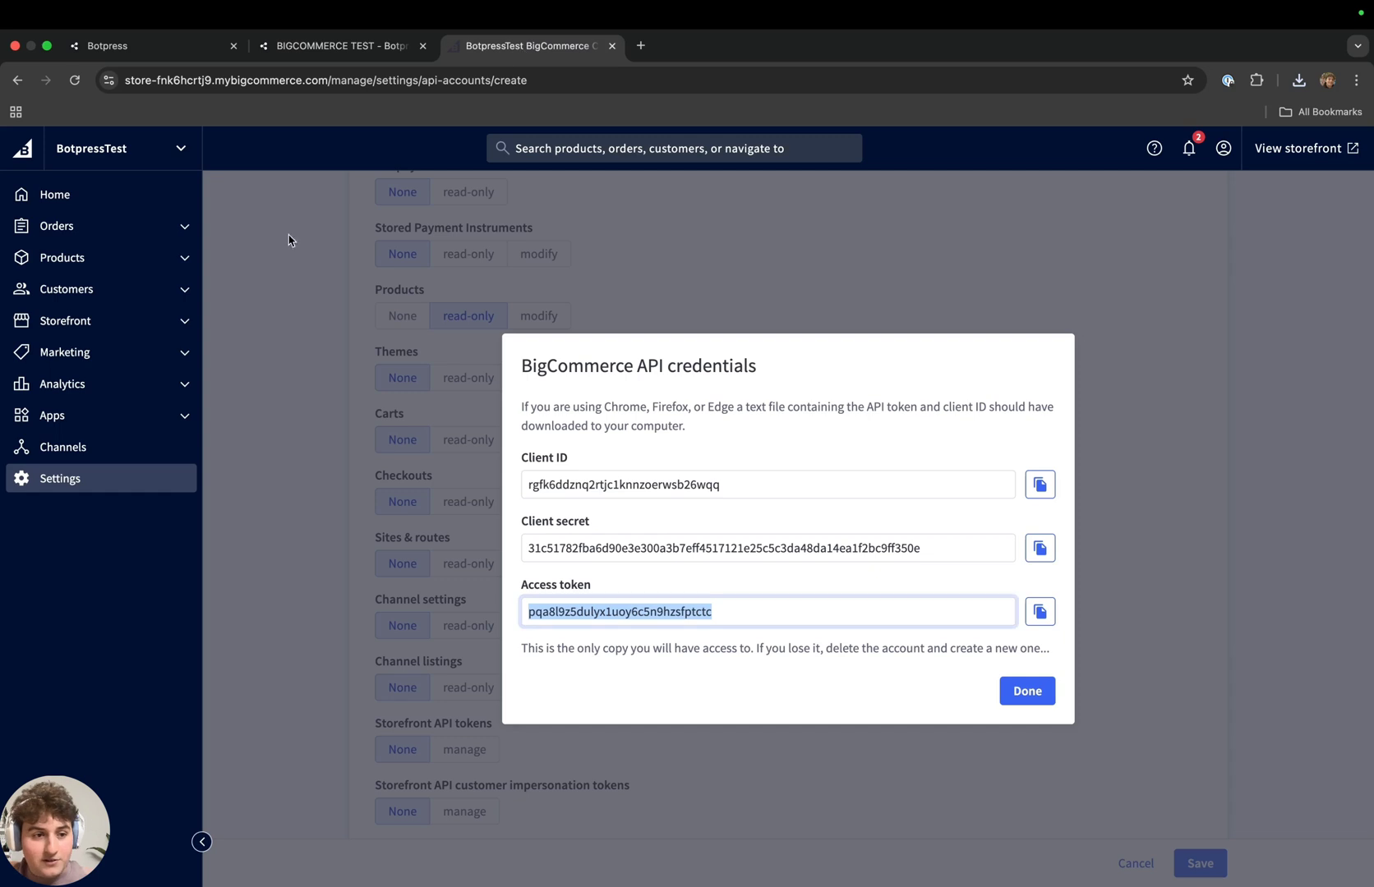
pyautogui.click(89, 261)
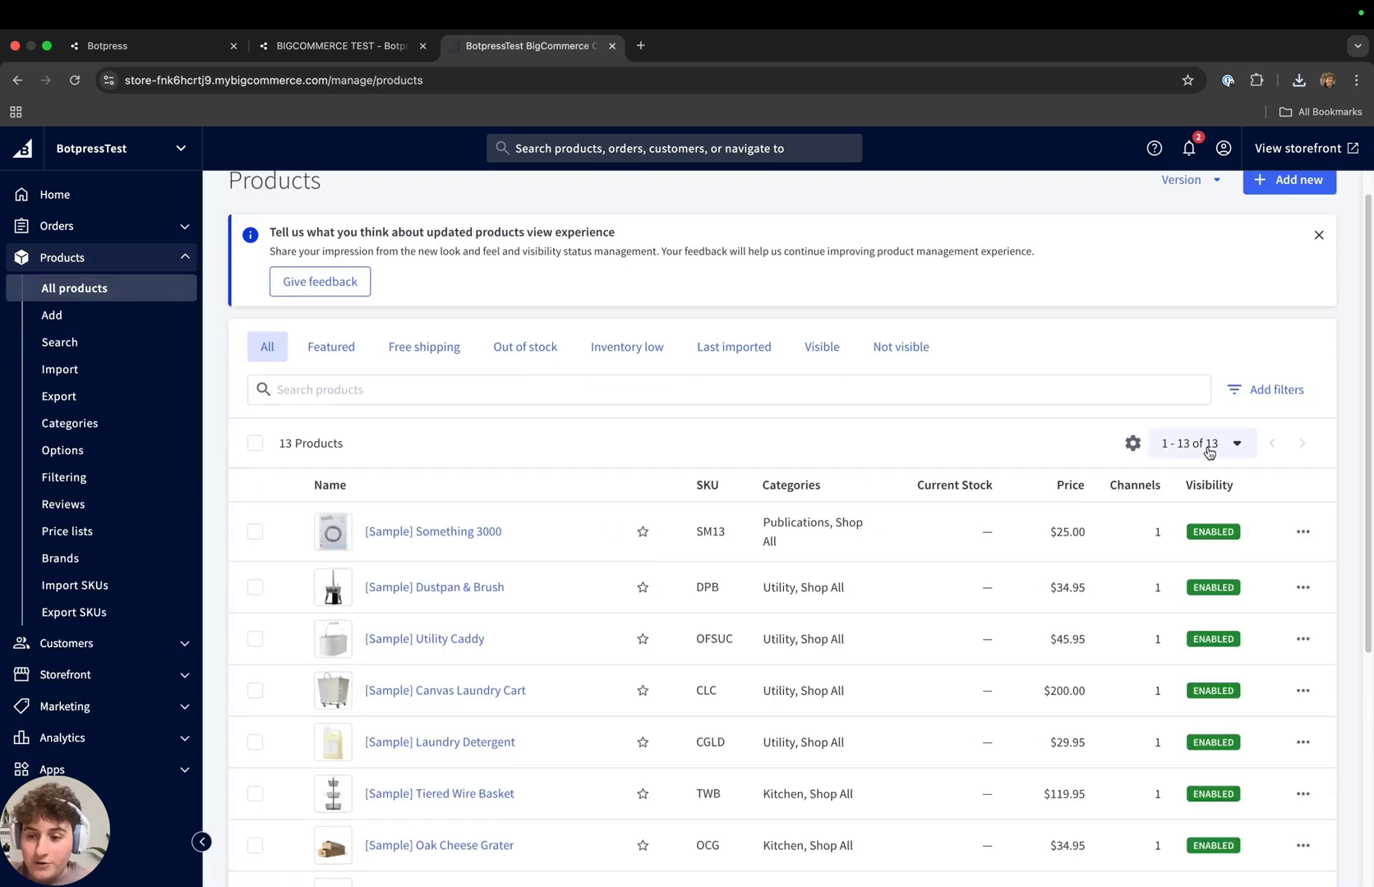
pyautogui.scroll(-1, 501, 530)
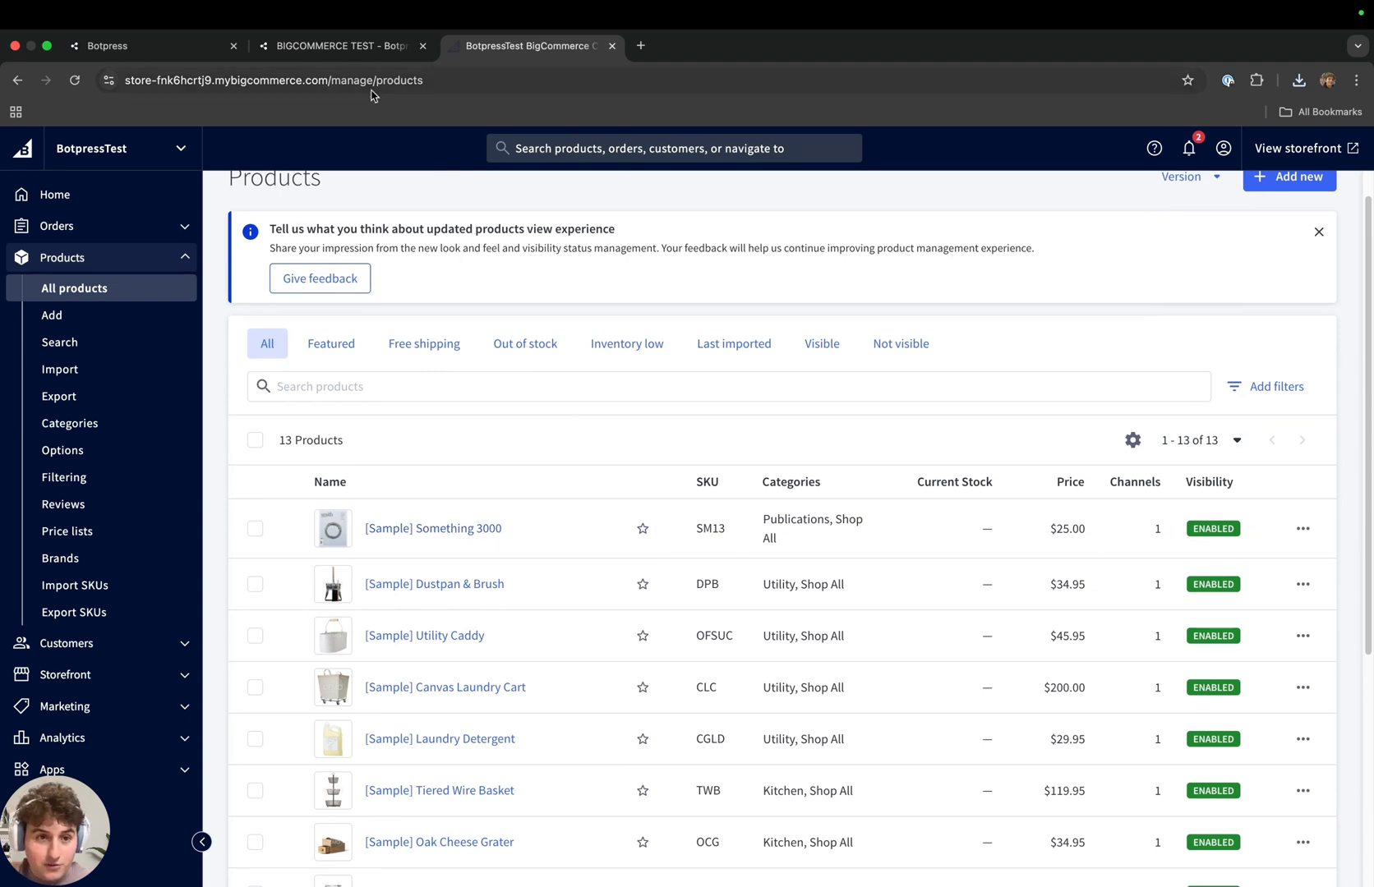
# Rename the product "[Sample] Something 3000" to "[Sample] Something 4000" and save it
pyautogui.click(1302, 528)
pyautogui.click(1245, 566)
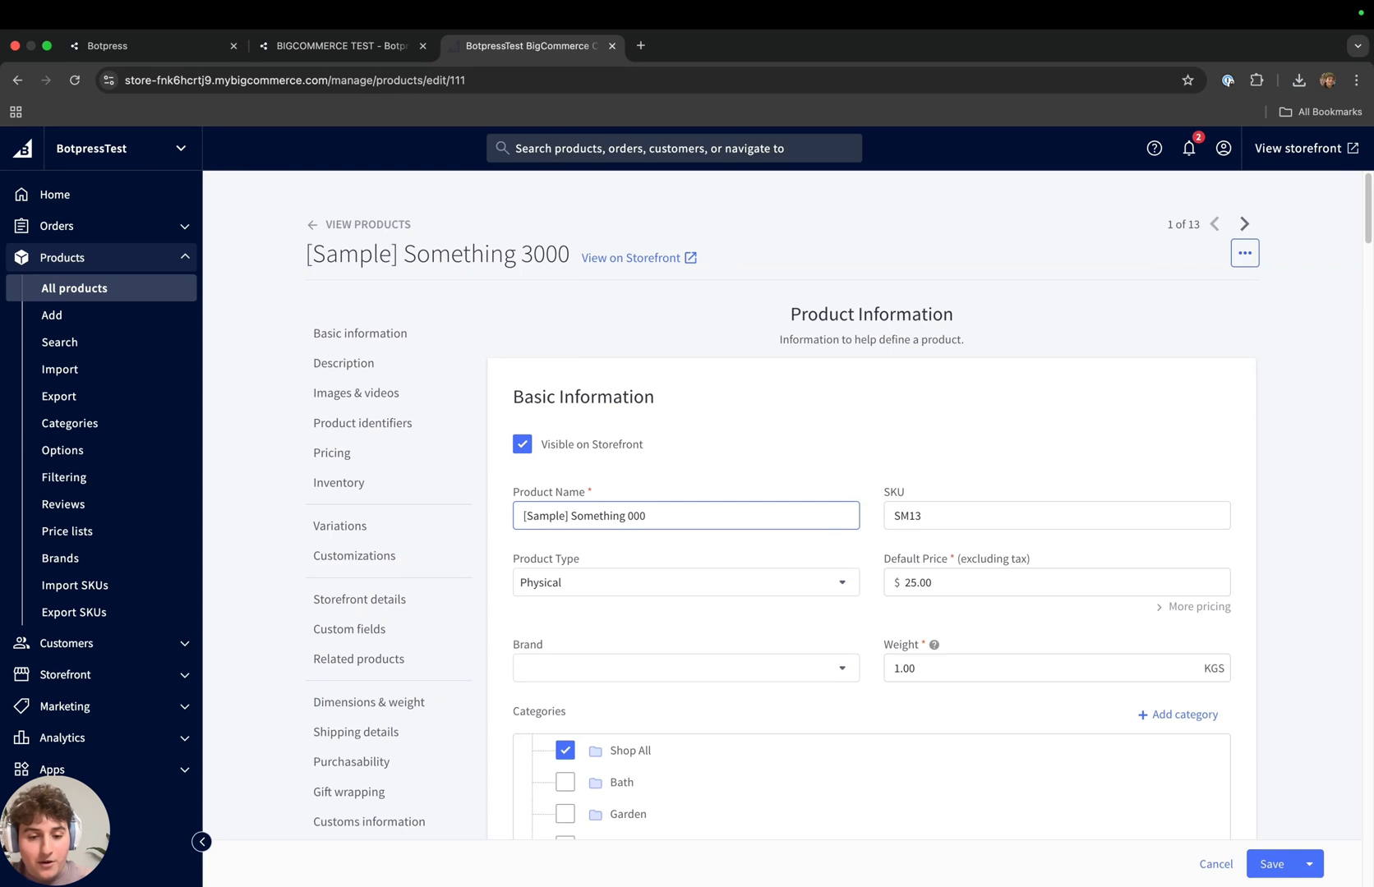
pyautogui.scroll(-2, 729, 423)
pyautogui.scroll(2, 730, 424)
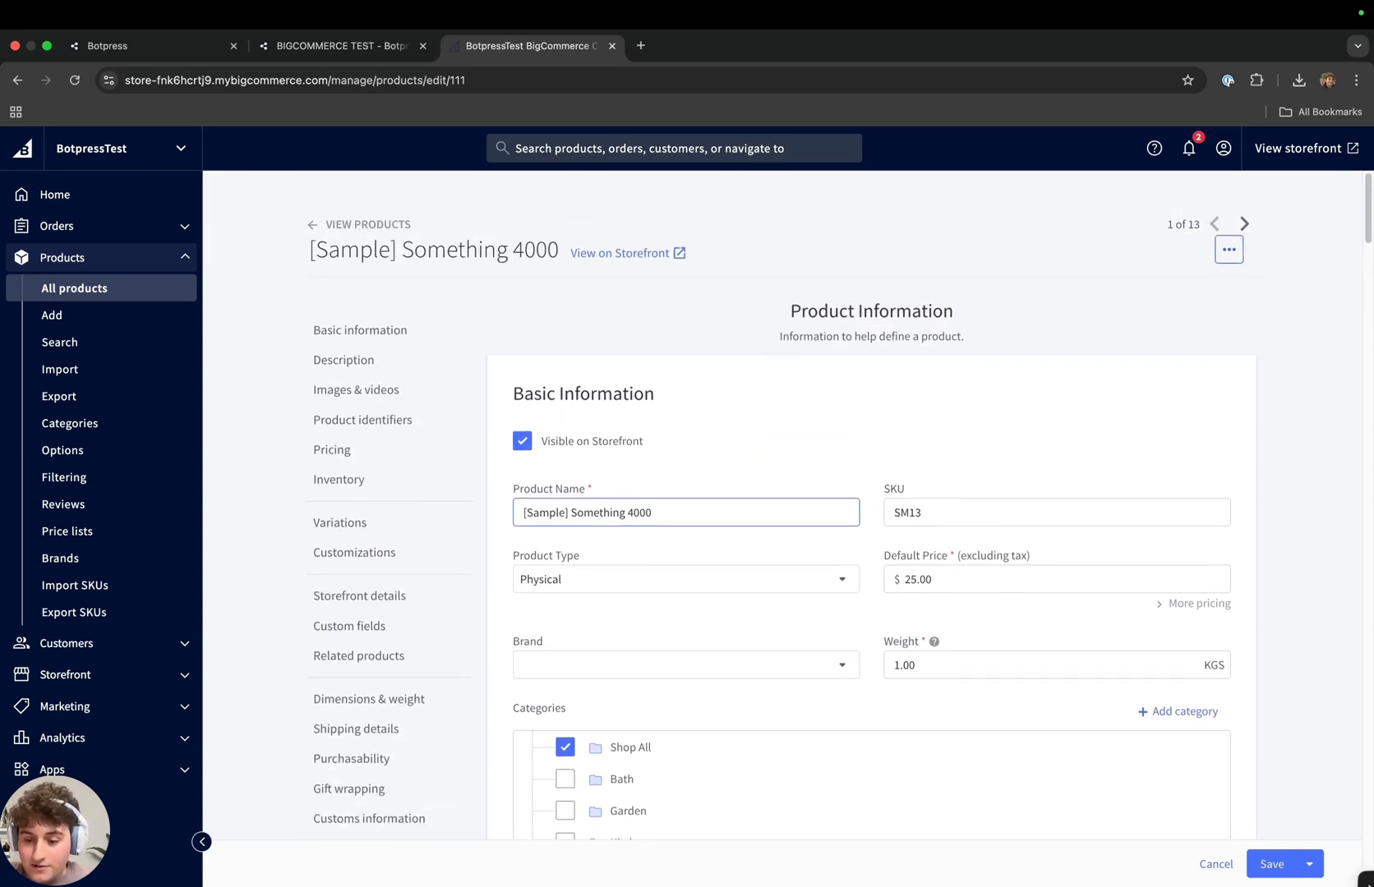
pyautogui.click(1291, 867)
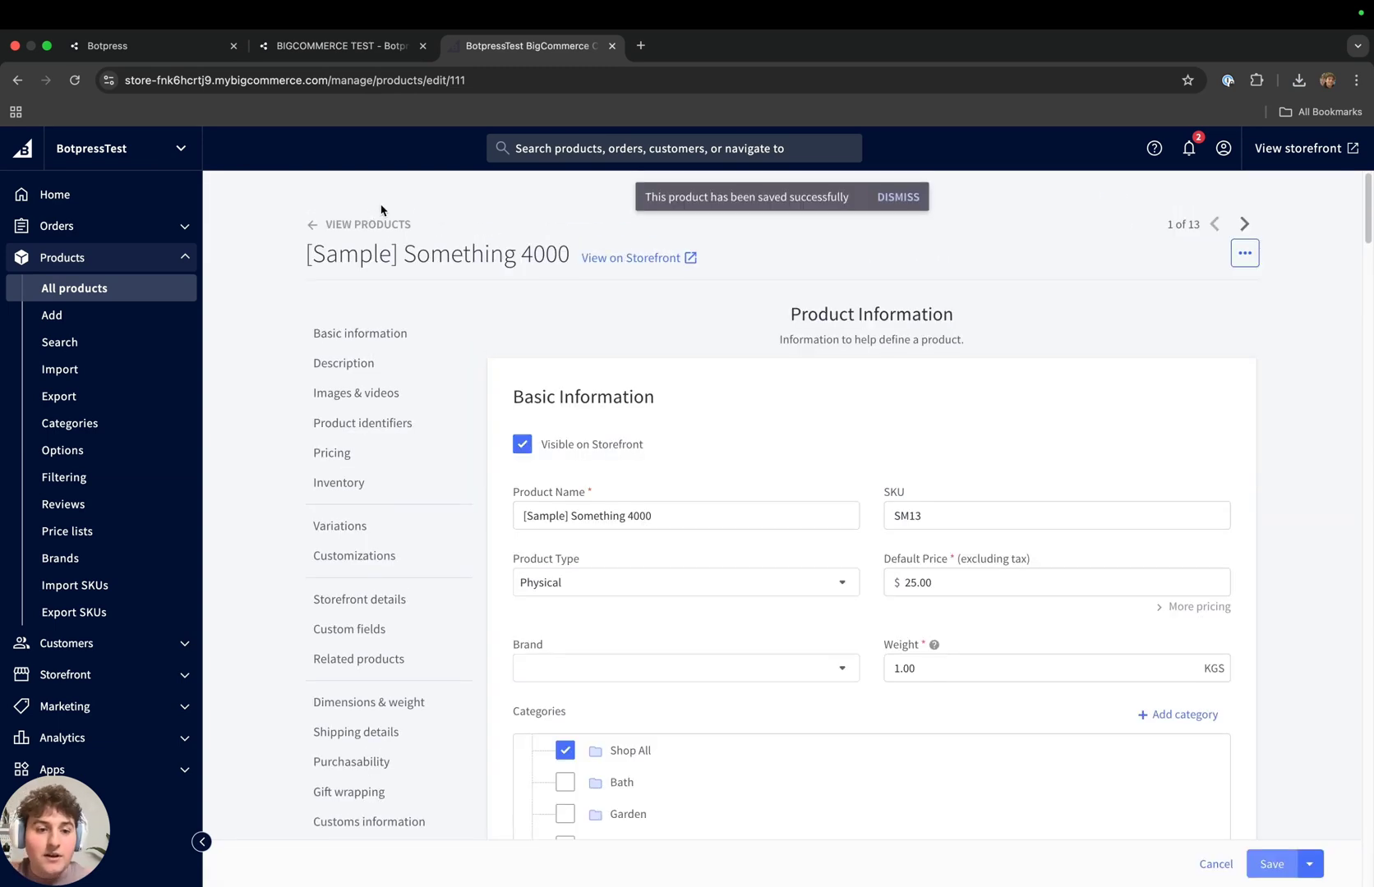
# Return to the product list, then reload bigcommerce_products_Table in Botpress Studio and check the renamed product's name and update time
pyautogui.click(365, 227)
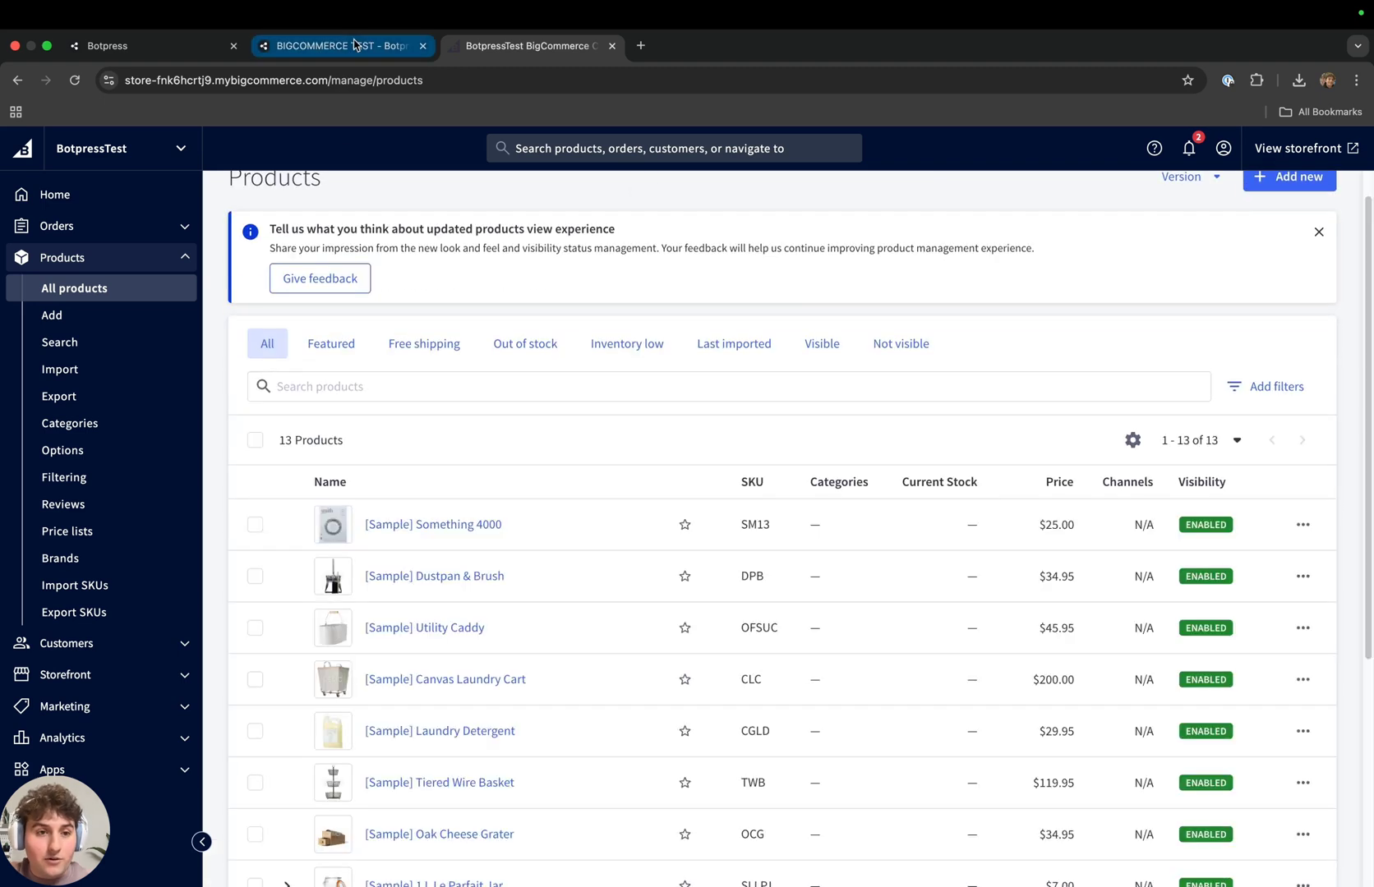
pyautogui.click(341, 45)
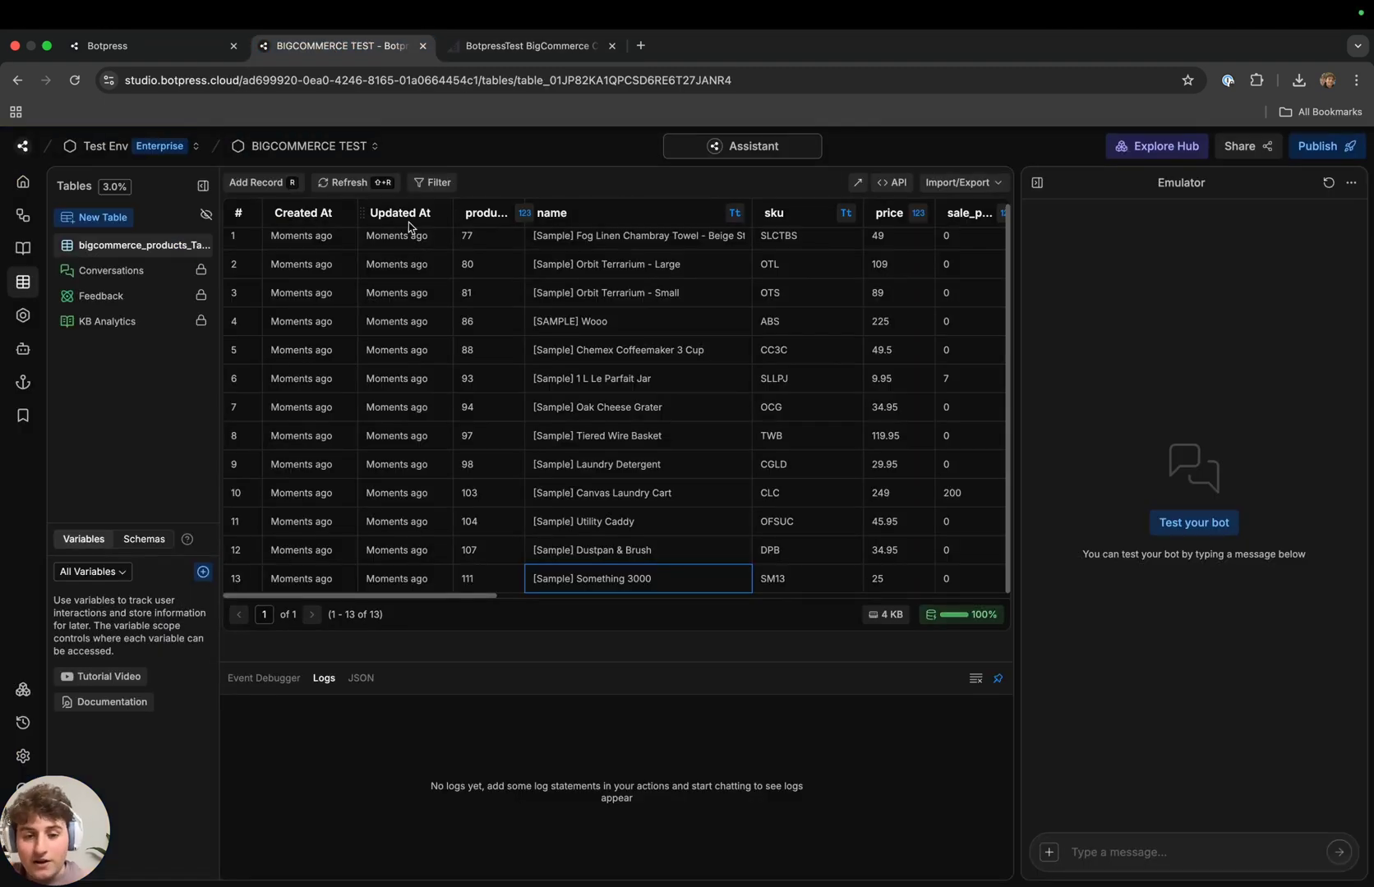
pyautogui.click(75, 80)
pyautogui.click(106, 46)
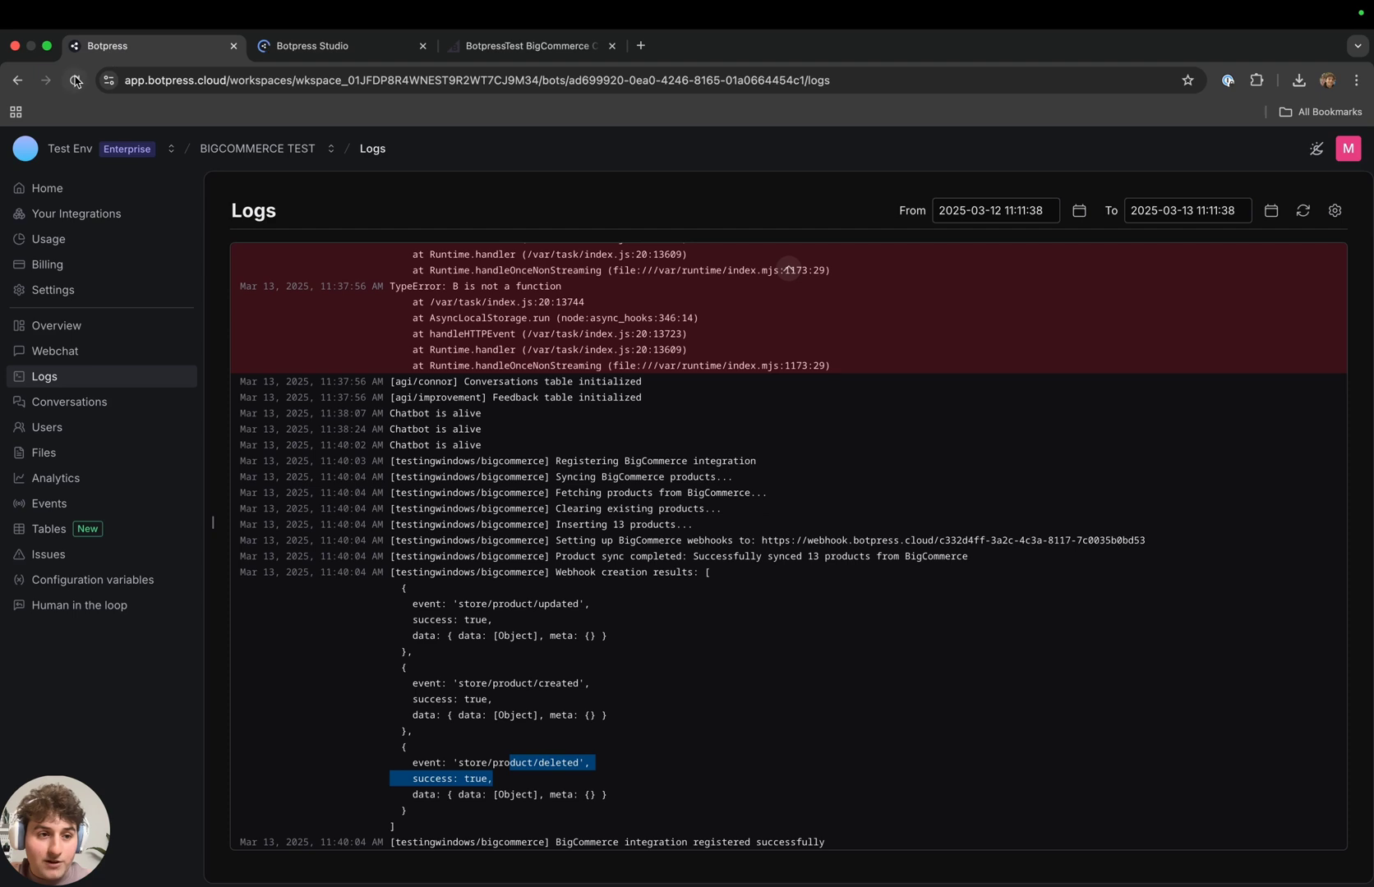
pyautogui.click(74, 80)
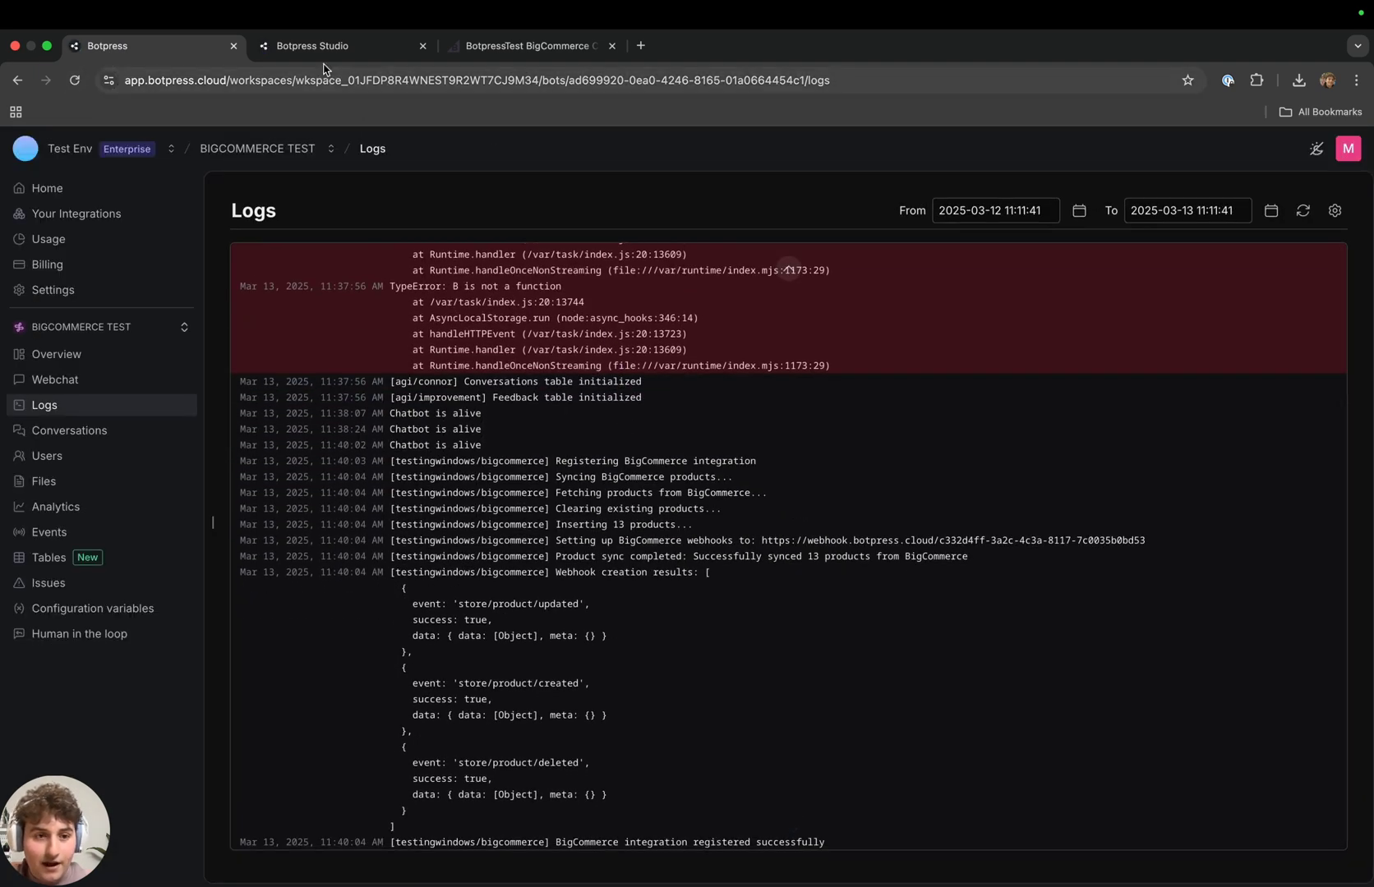
pyautogui.click(322, 47)
pyautogui.click(684, 579)
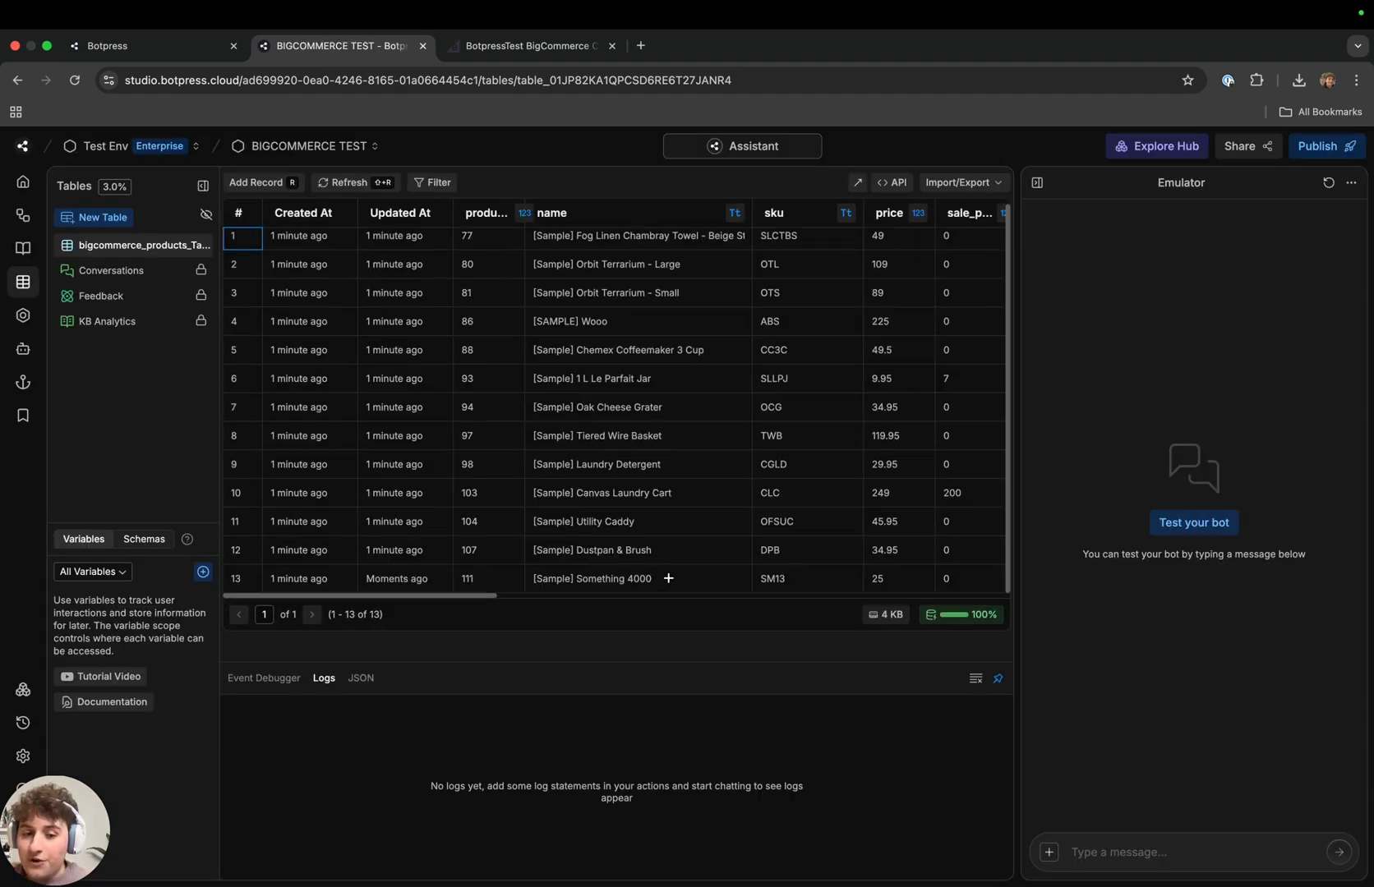
pyautogui.click(395, 578)
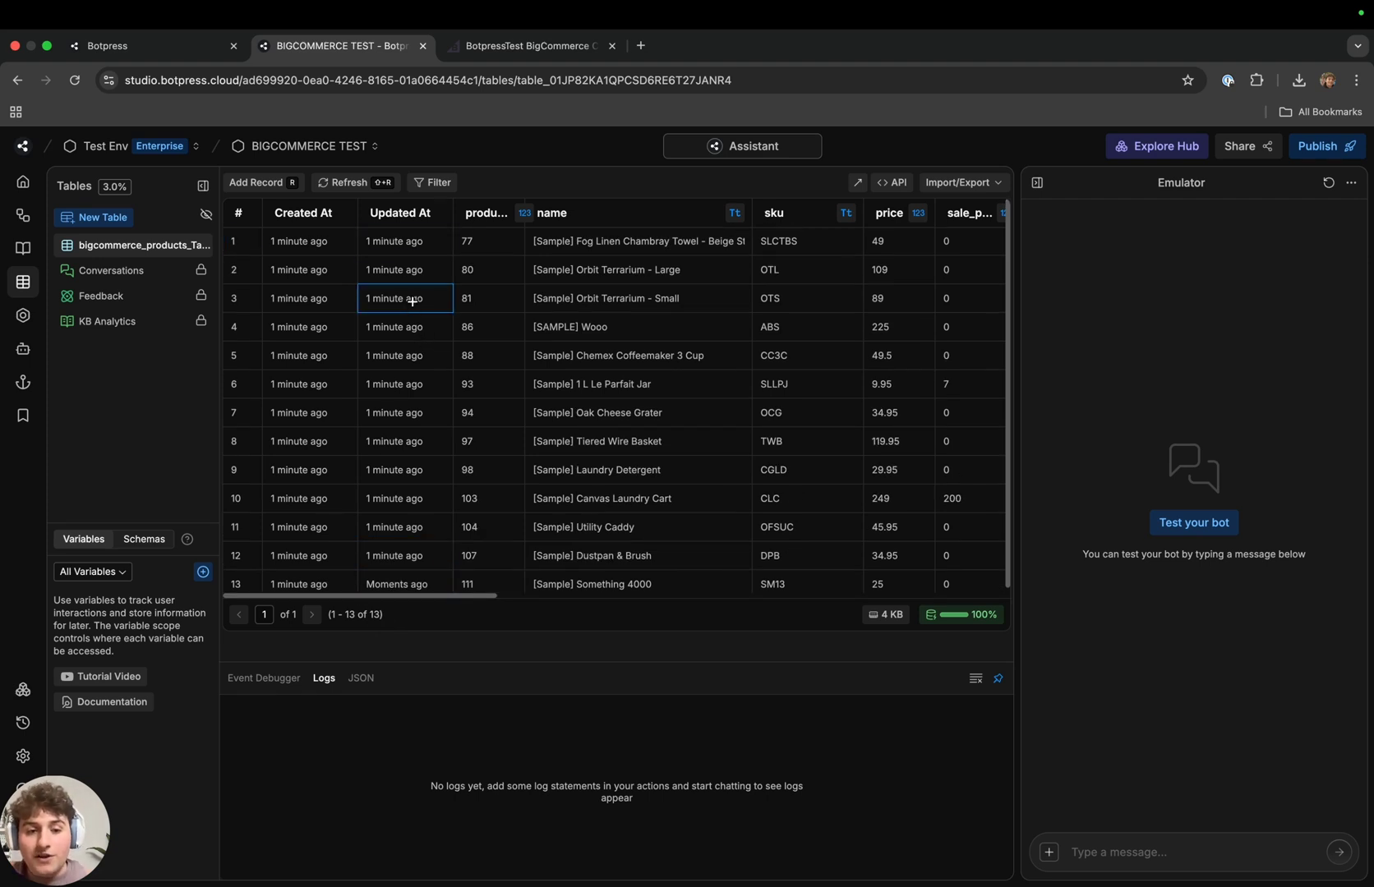
pyautogui.click(396, 582)
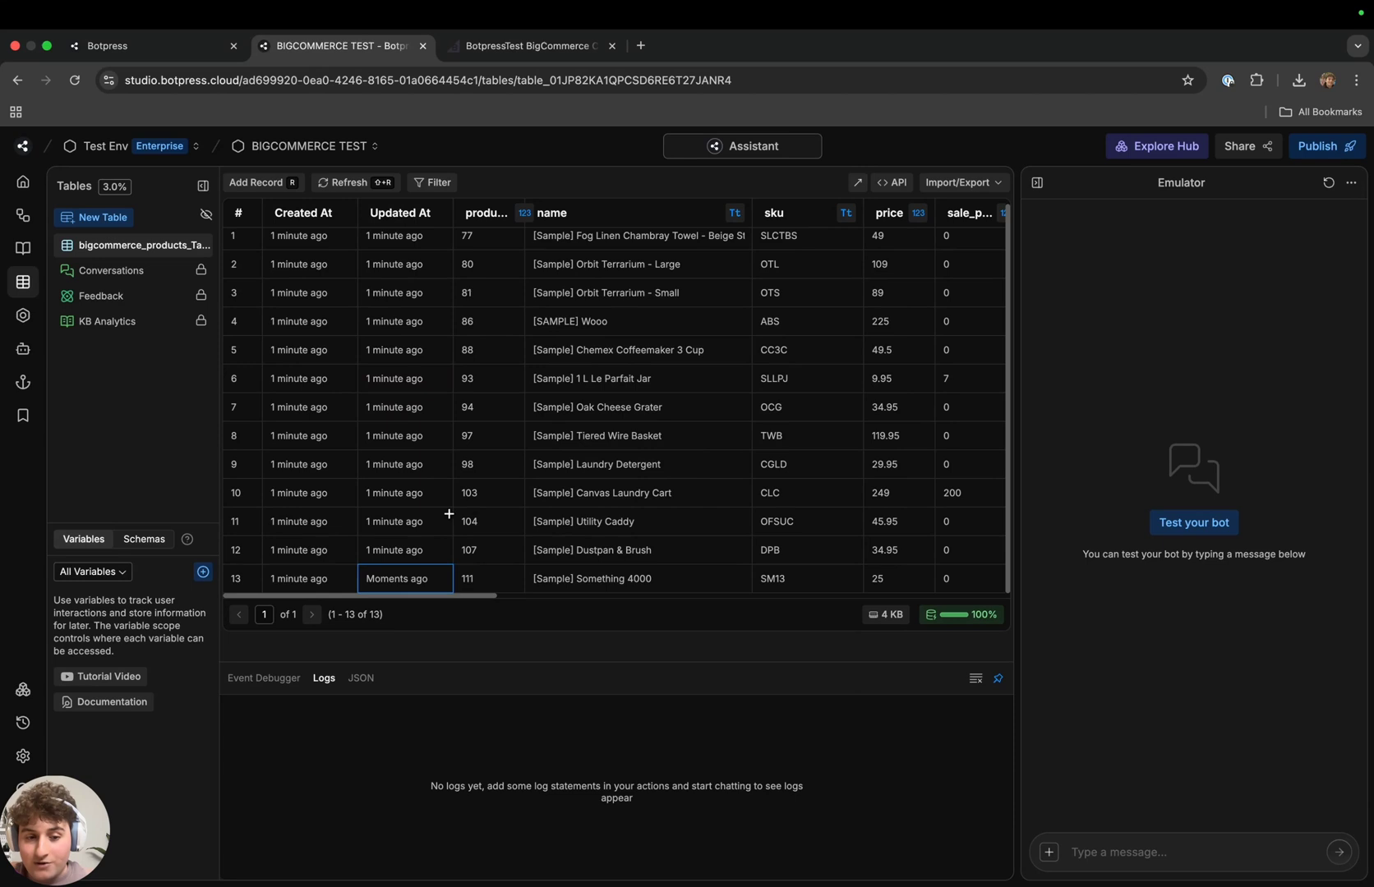
# Reload the bot's logs in Botpress and examine the webhook entries for the product update
pyautogui.click(165, 56)
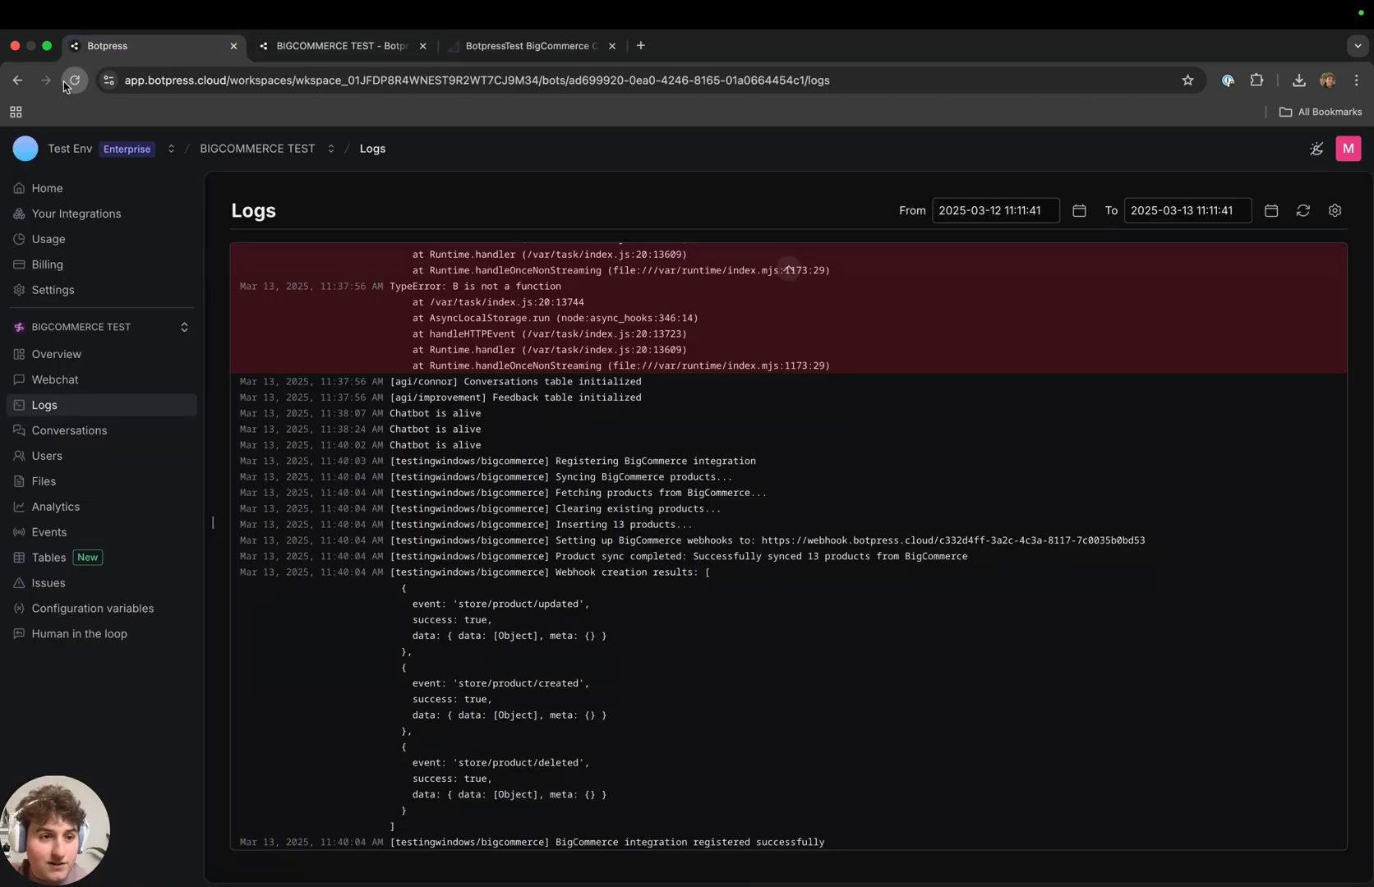
pyautogui.press('super+r')
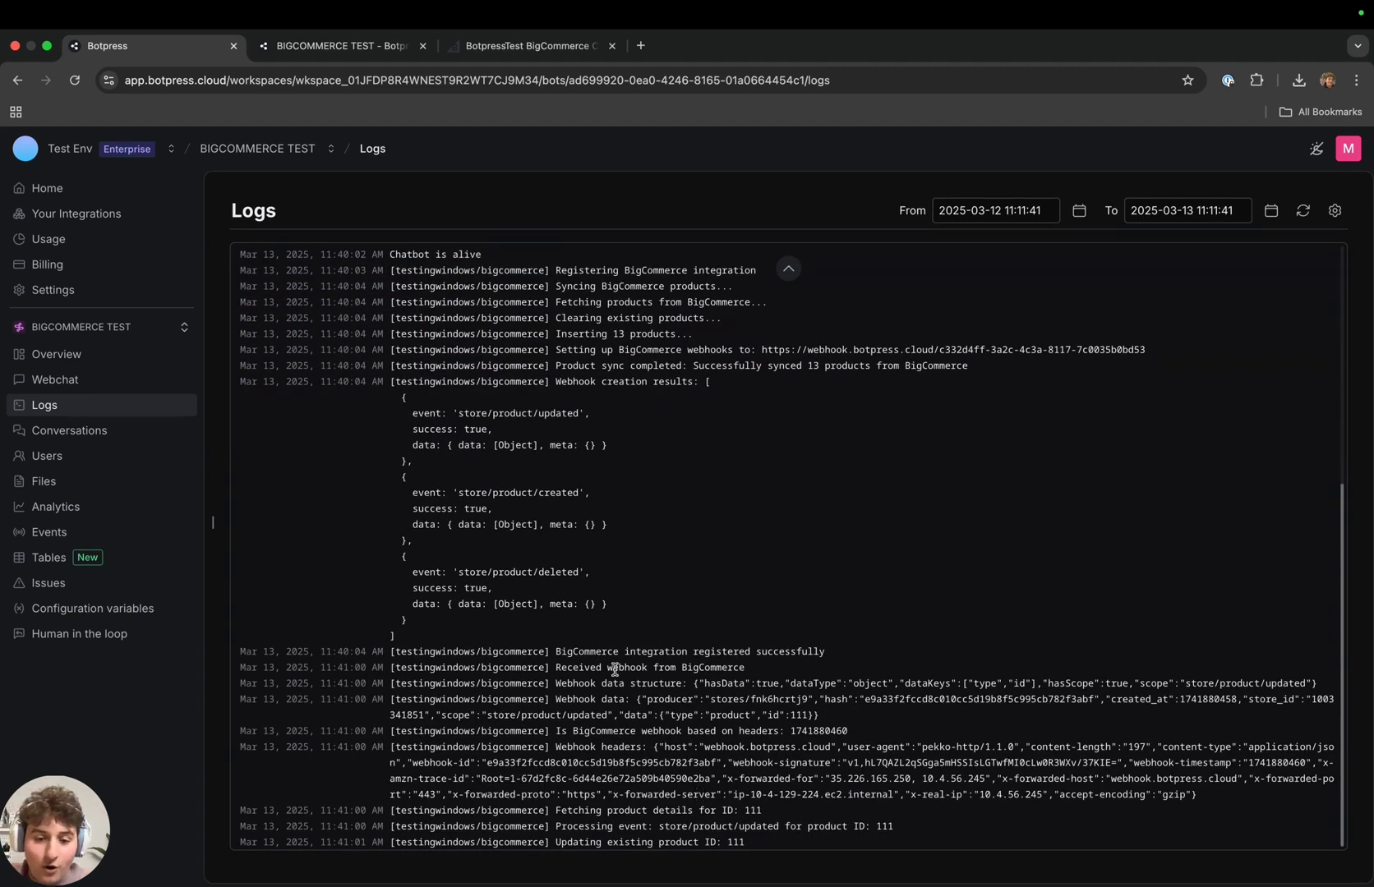
pyautogui.moveTo(602, 667); pyautogui.dragTo(687, 669)
pyautogui.click(891, 713)
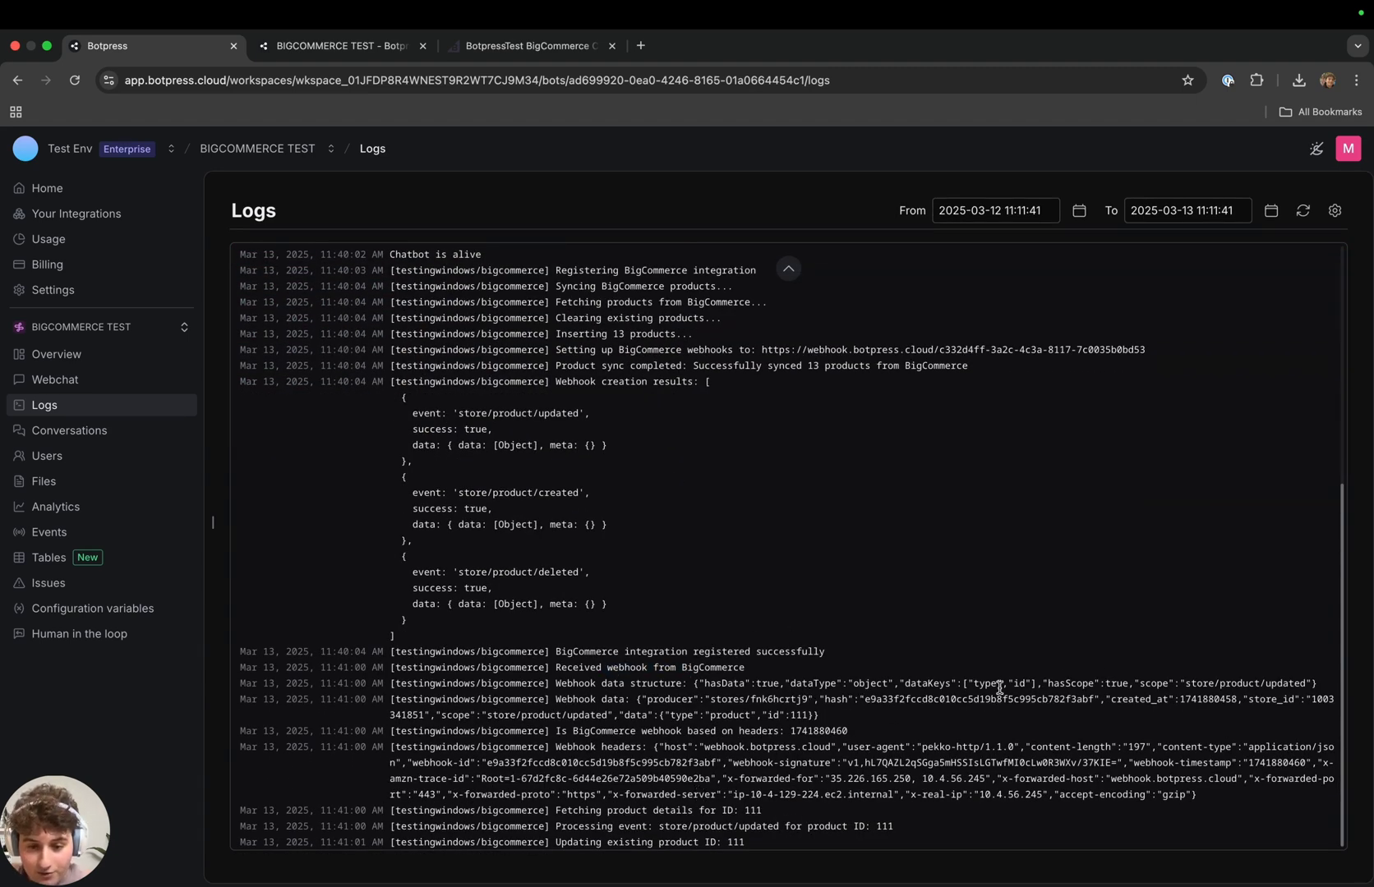
pyautogui.moveTo(747, 843); pyautogui.dragTo(292, 840)
pyautogui.click(709, 471)
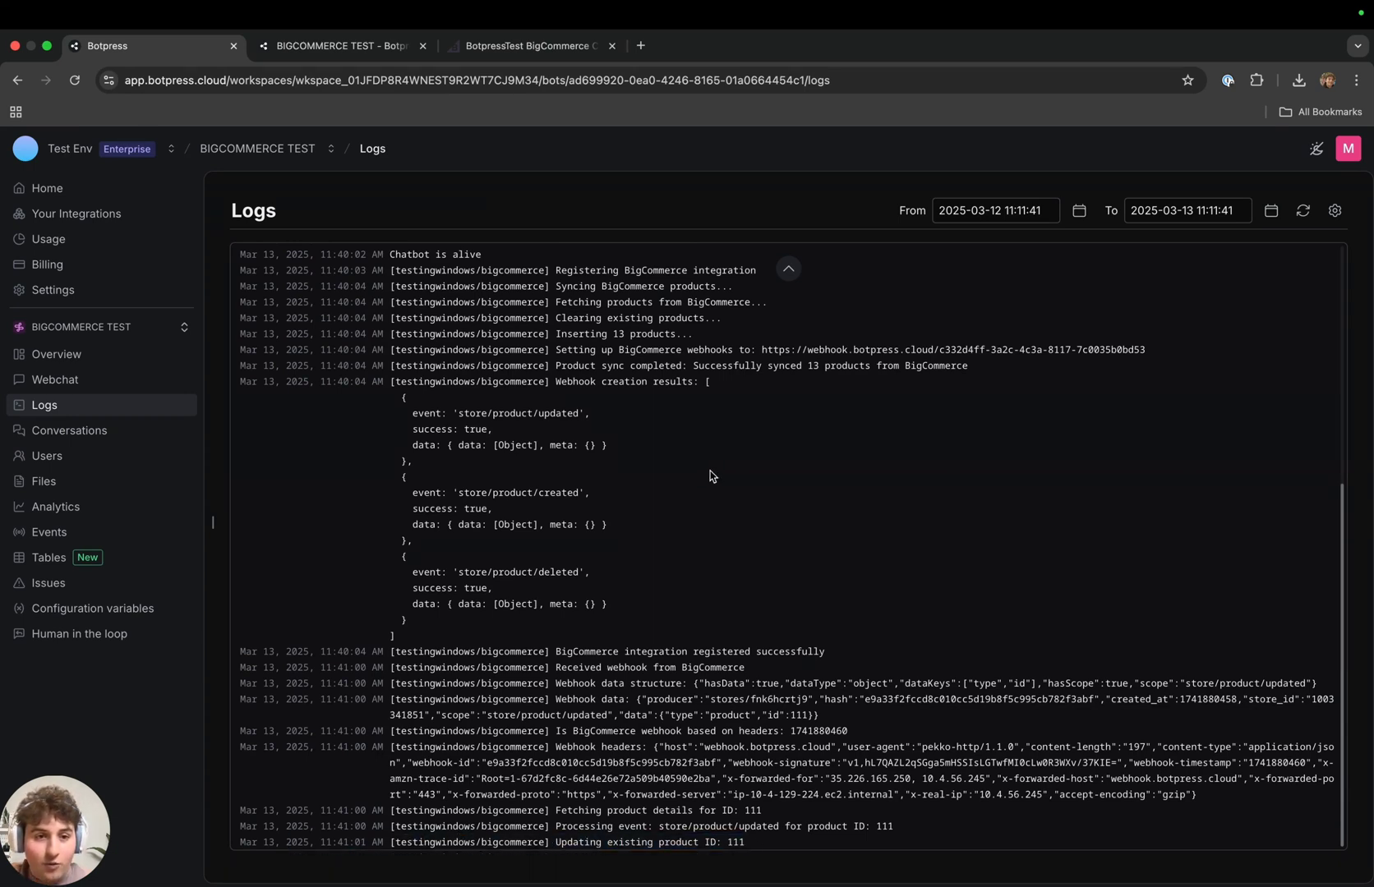
# Switch to BigCommerce and start a new product, filling its name with the suggested Toolbox entry
pyautogui.click(324, 51)
pyautogui.click(575, 48)
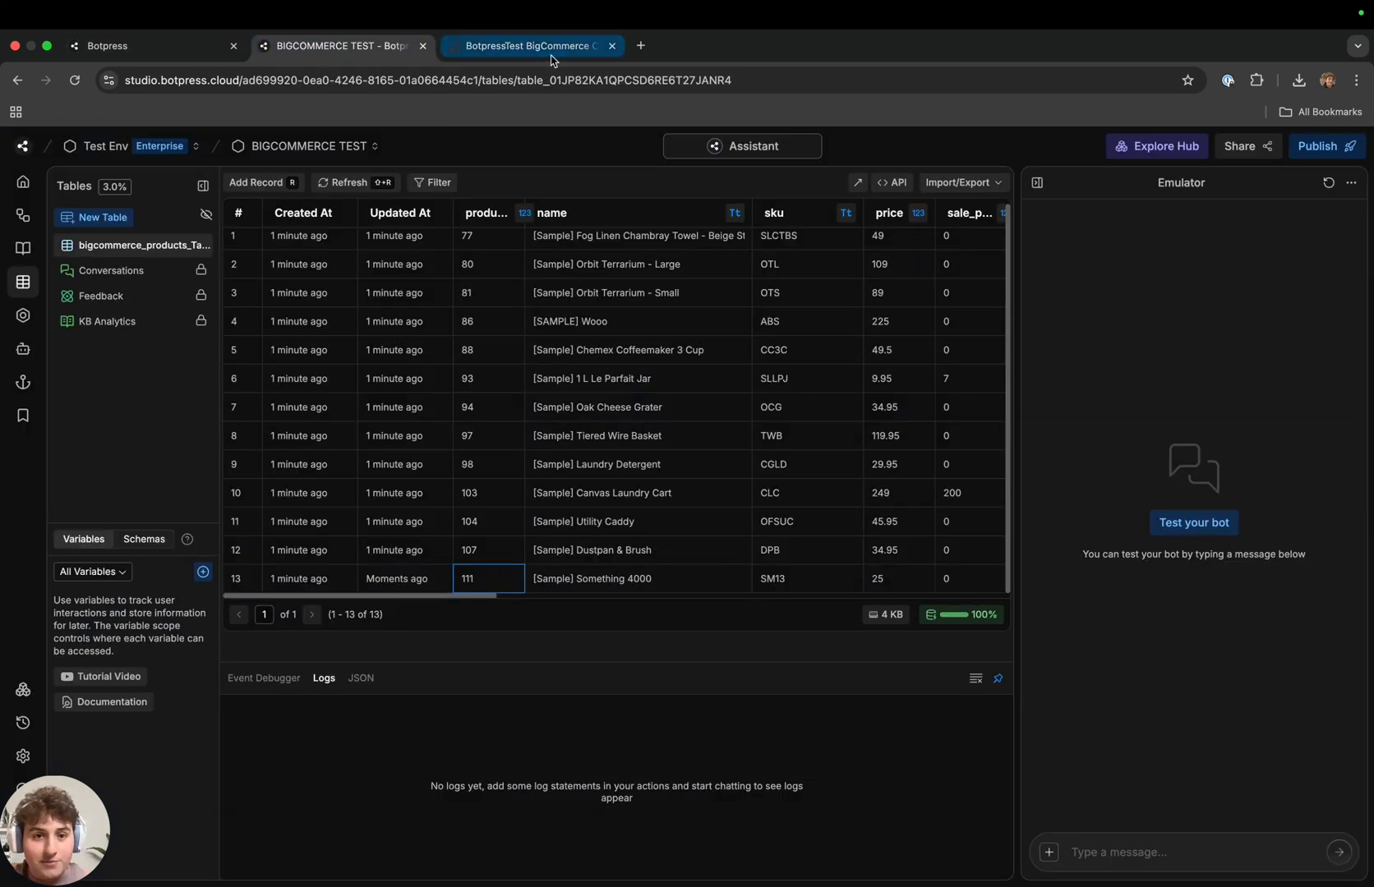
pyautogui.scroll(1, 1305, 224)
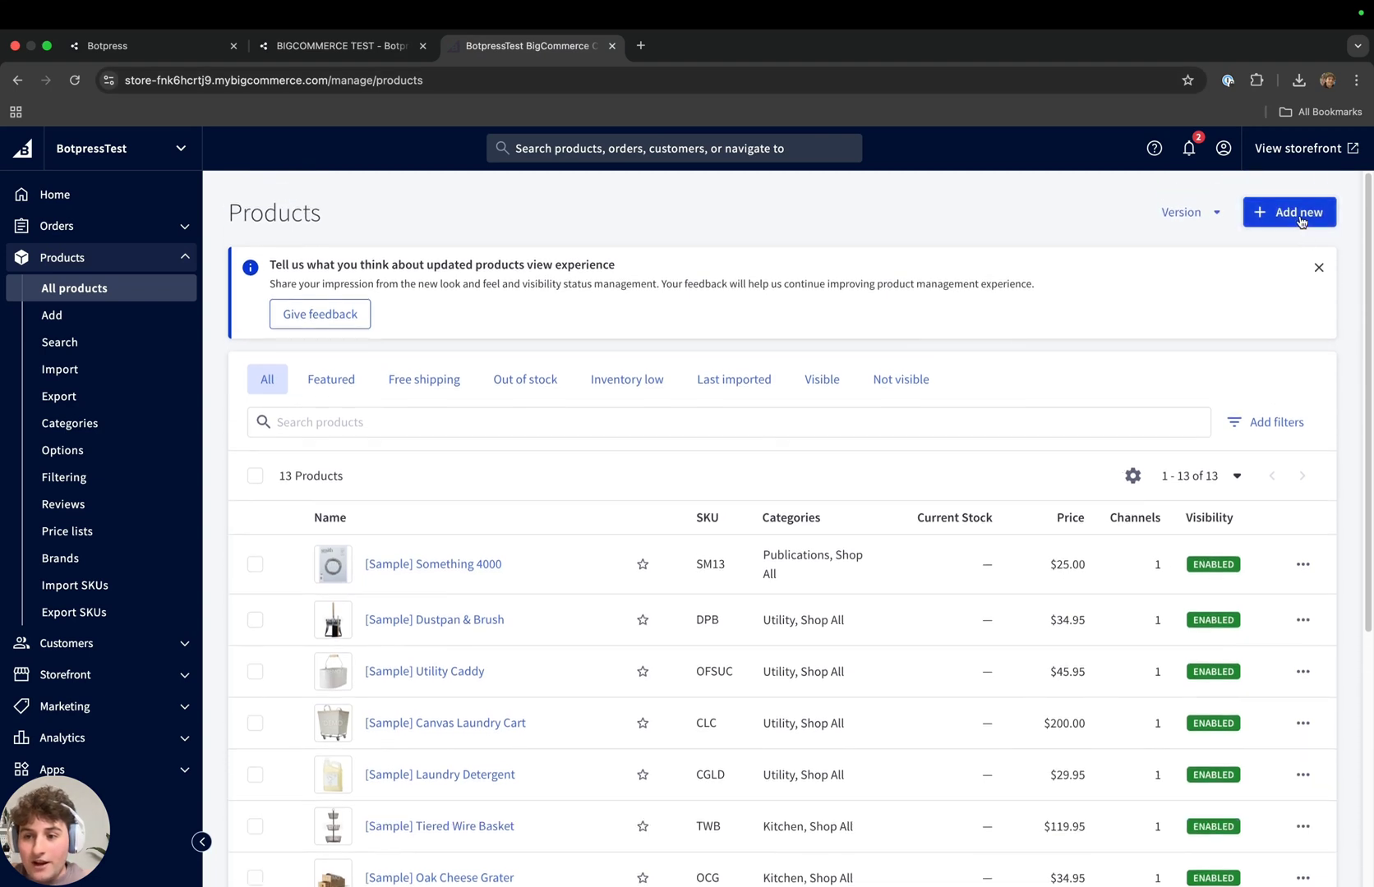
pyautogui.click(1294, 212)
pyautogui.click(643, 519)
pyautogui.click(646, 555)
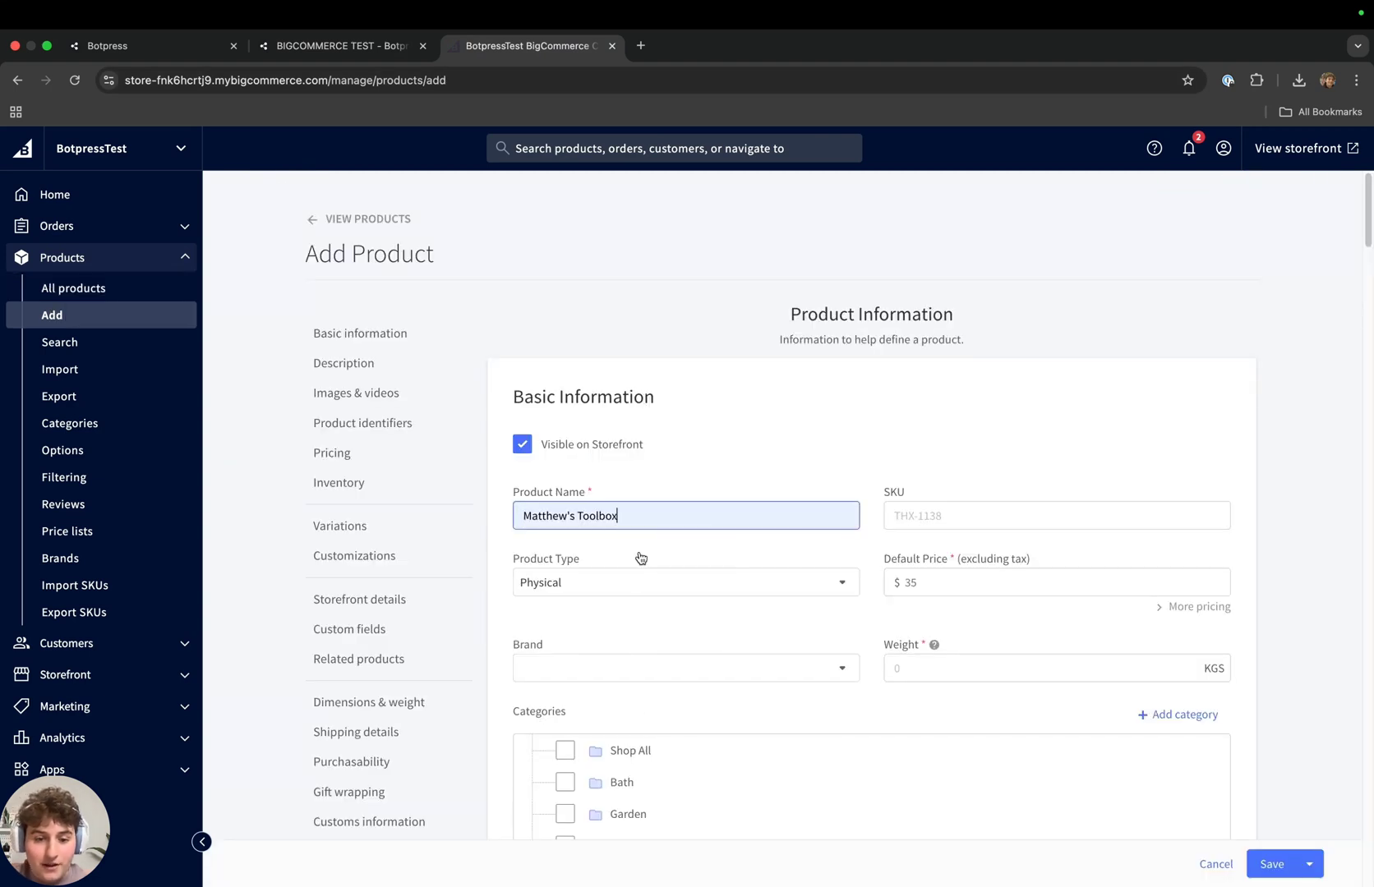
# Set the new product's default price to 20.00 and its weight to 12 KGS, and save it
pyautogui.scroll(-1, 1015, 457)
pyautogui.click(923, 551)
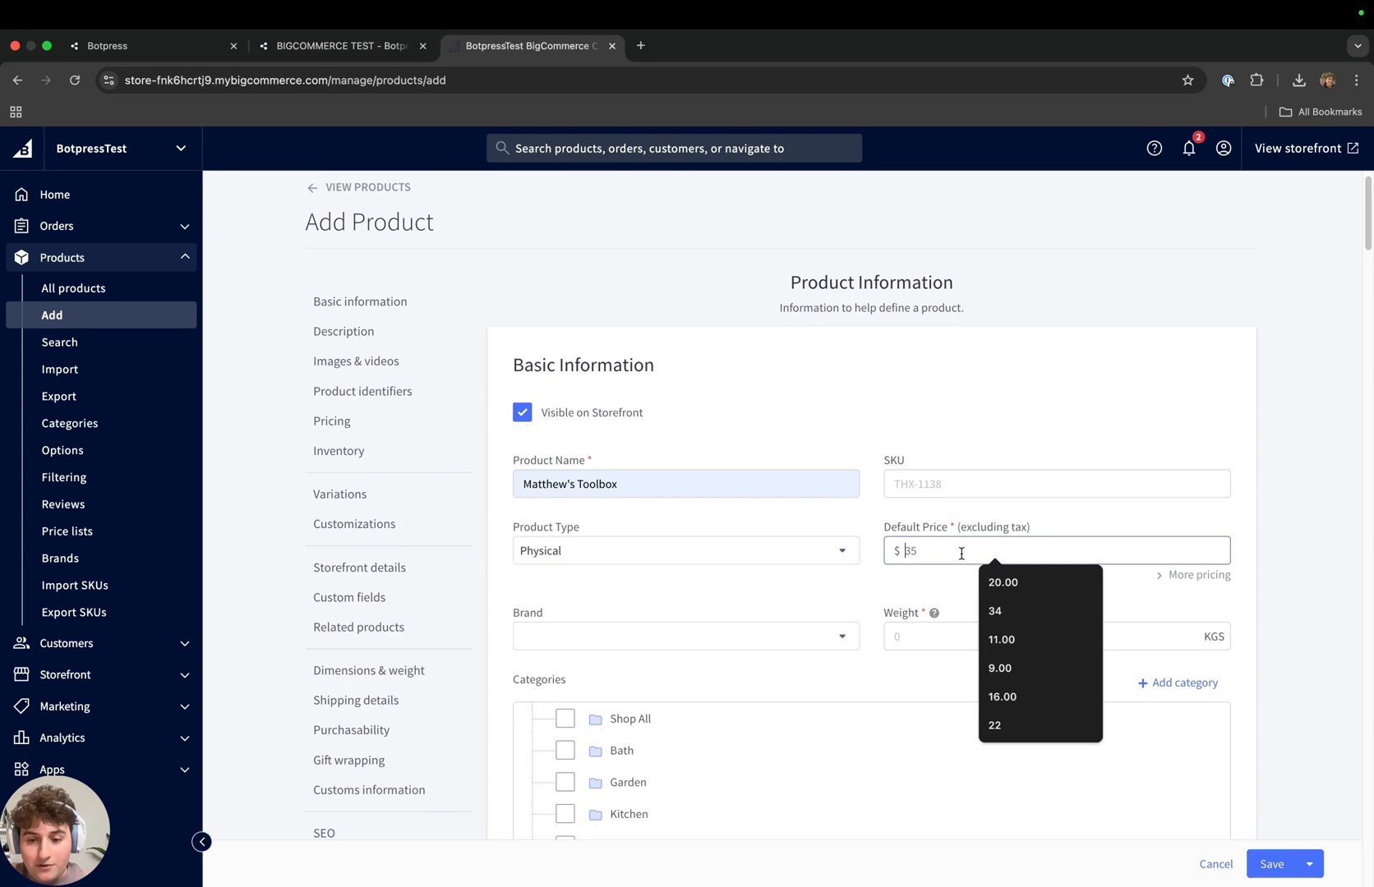
pyautogui.click(1002, 582)
pyautogui.click(973, 637)
pyautogui.write('12')
pyautogui.click(1242, 819)
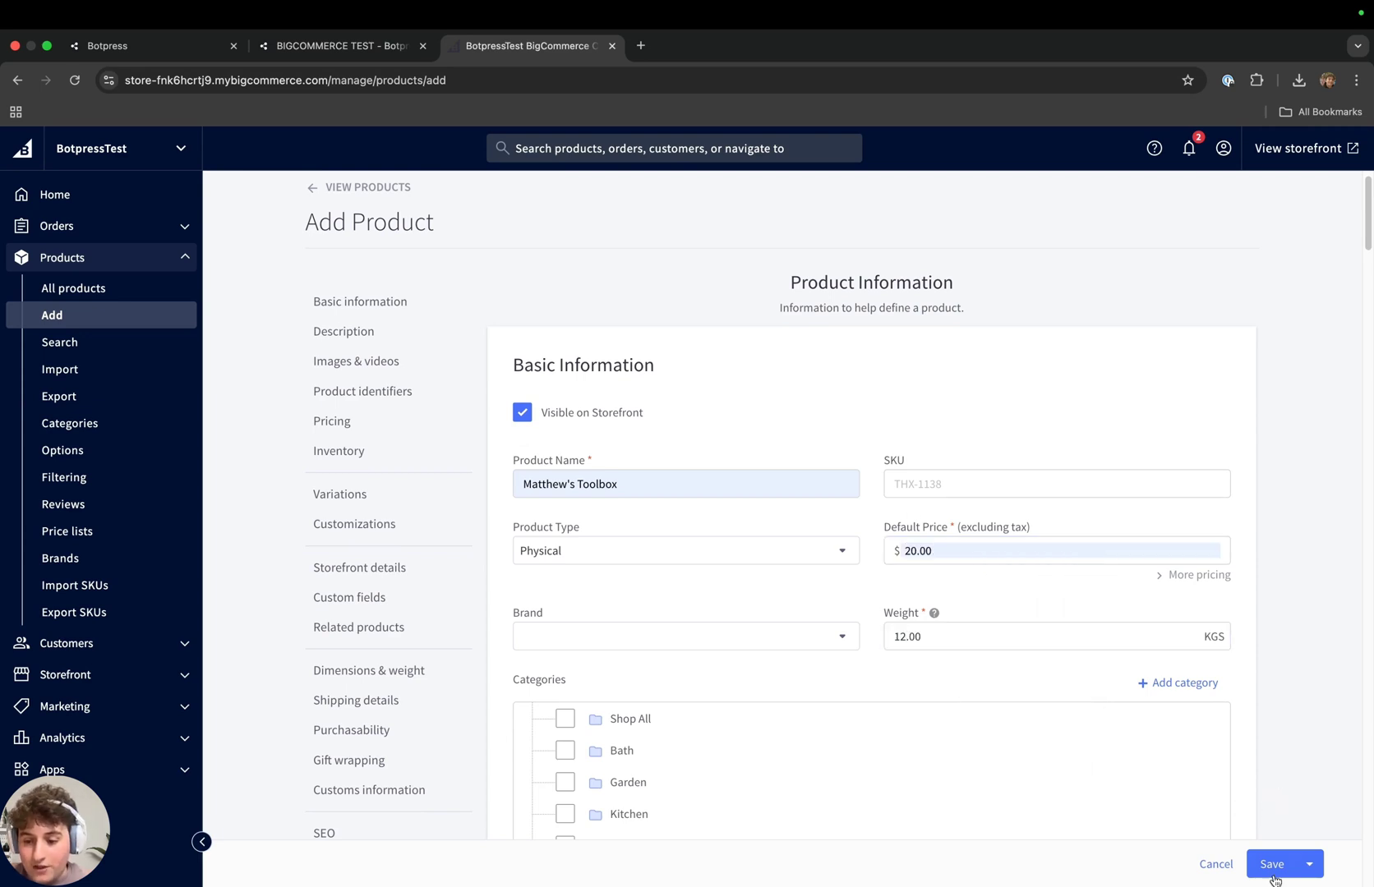
pyautogui.click(1270, 873)
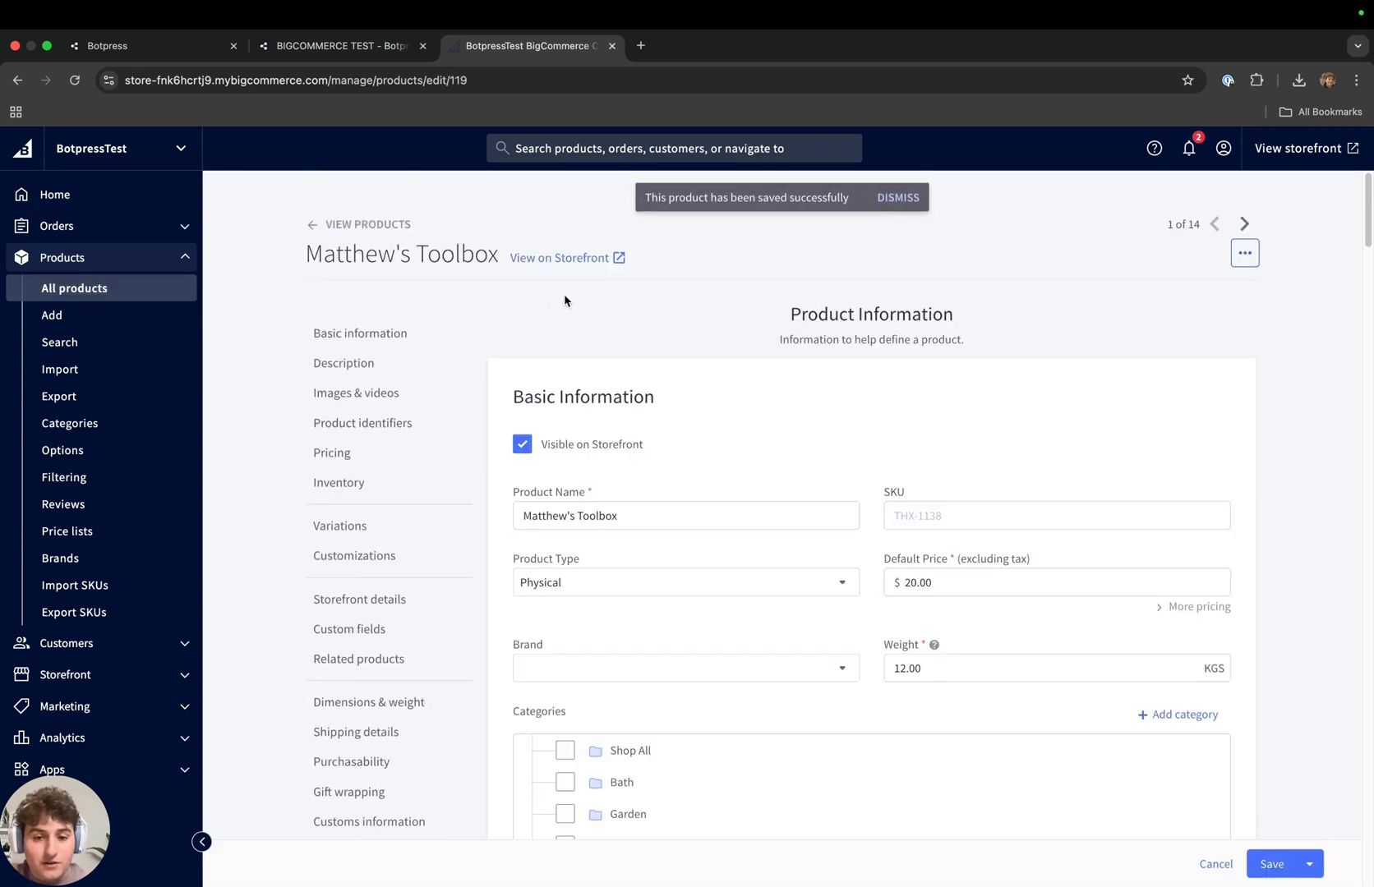
# Switch to Botpress Studio, reload bigcommerce_products_Table and check the newly created toolbox product's row
pyautogui.click(339, 45)
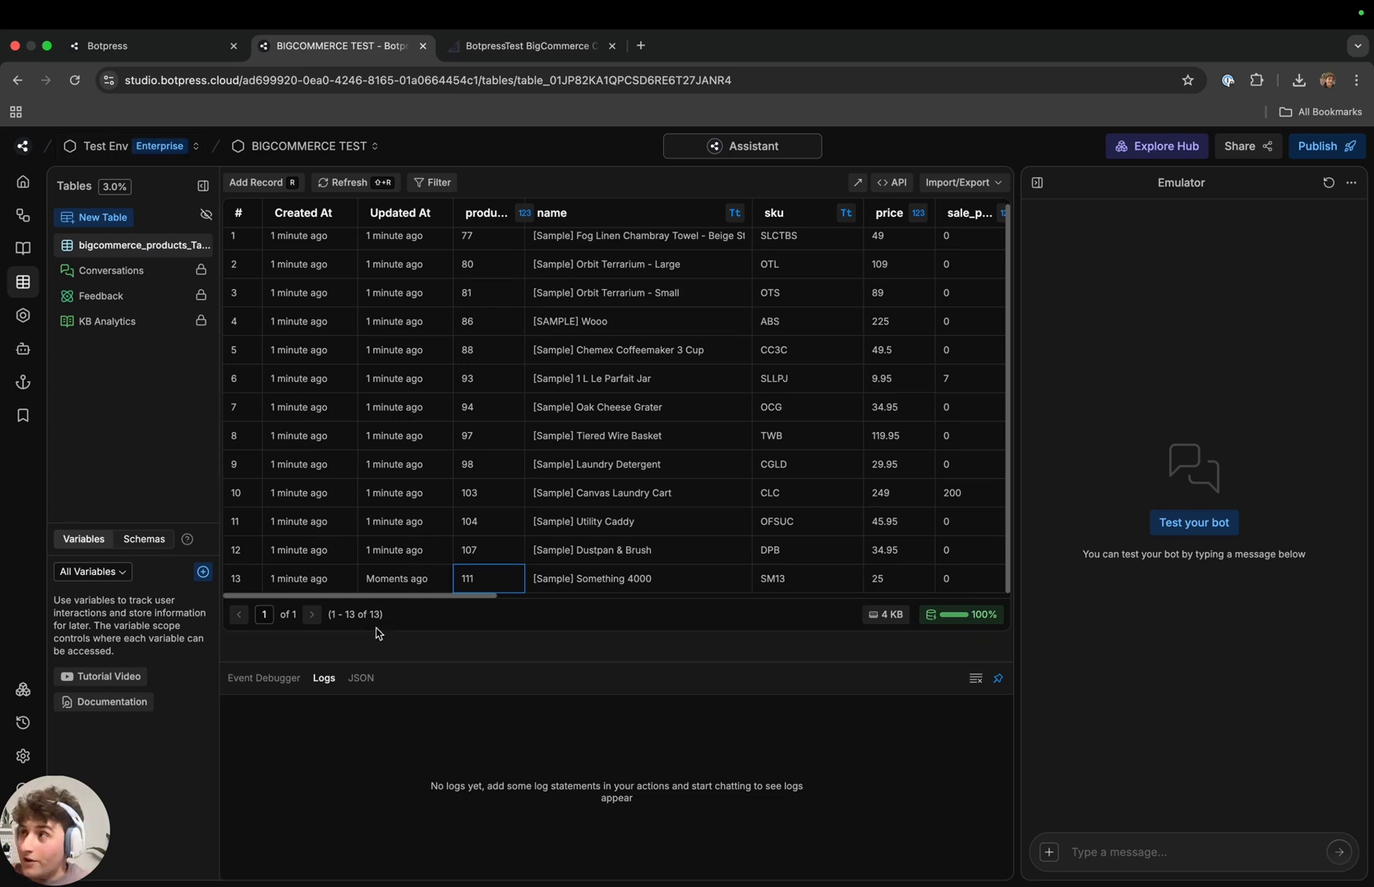
pyautogui.click(74, 82)
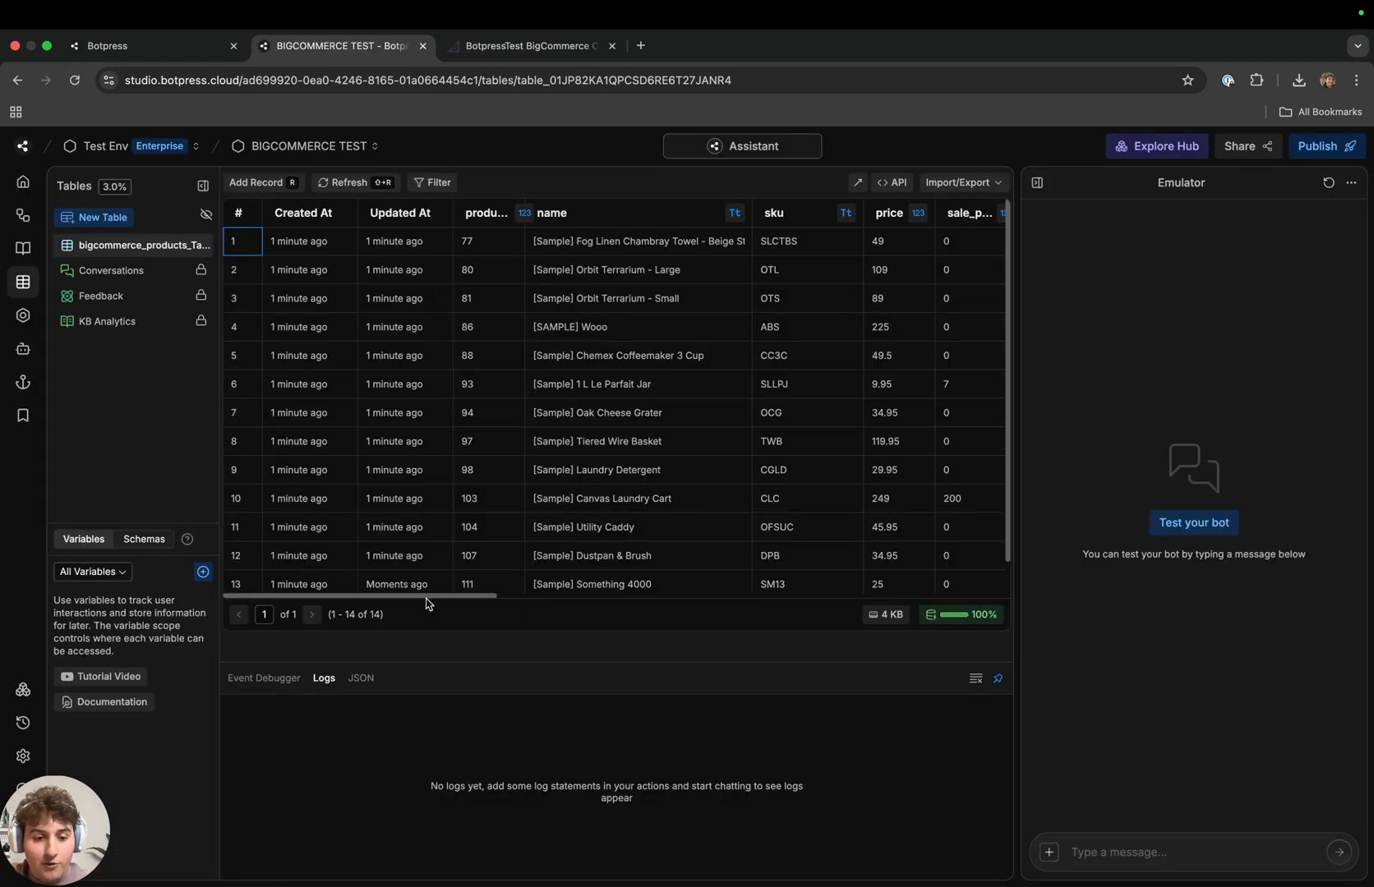
pyautogui.scroll(-1, 549, 465)
pyautogui.click(617, 586)
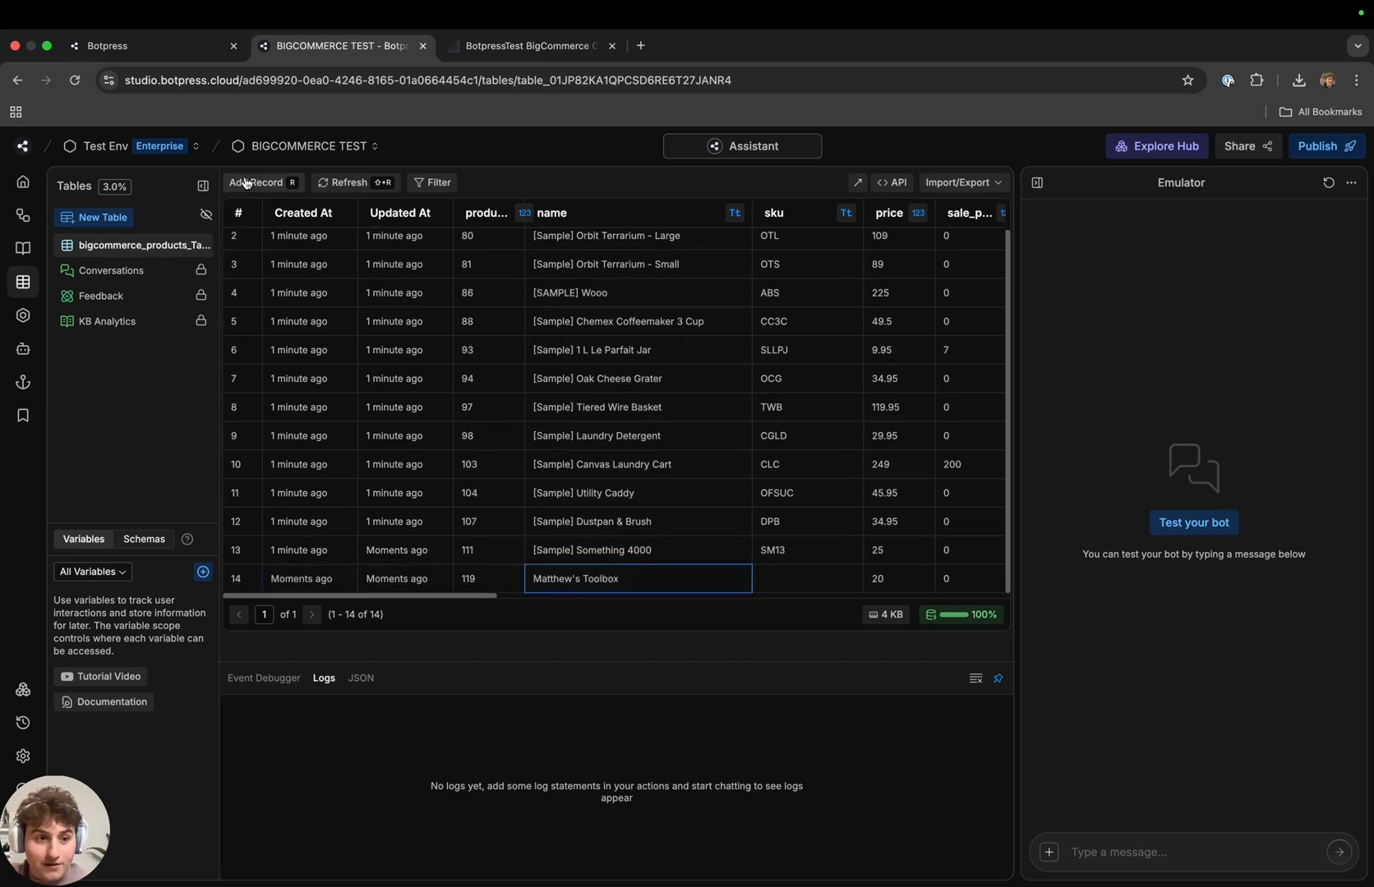
# Reload the Botpress logs and examine the webhook entries for the product creation
pyautogui.click(148, 45)
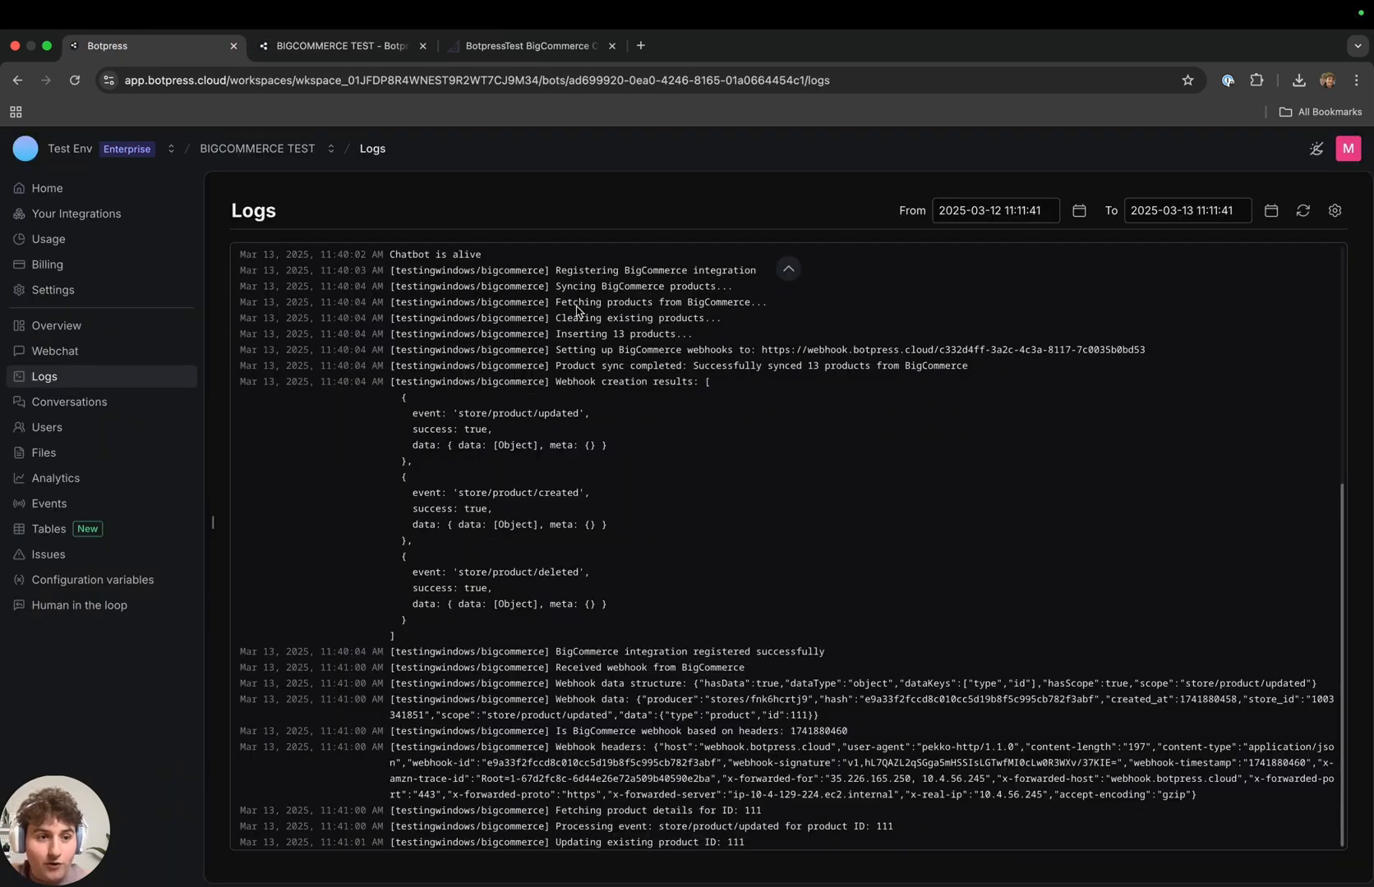
pyautogui.press('super+r')
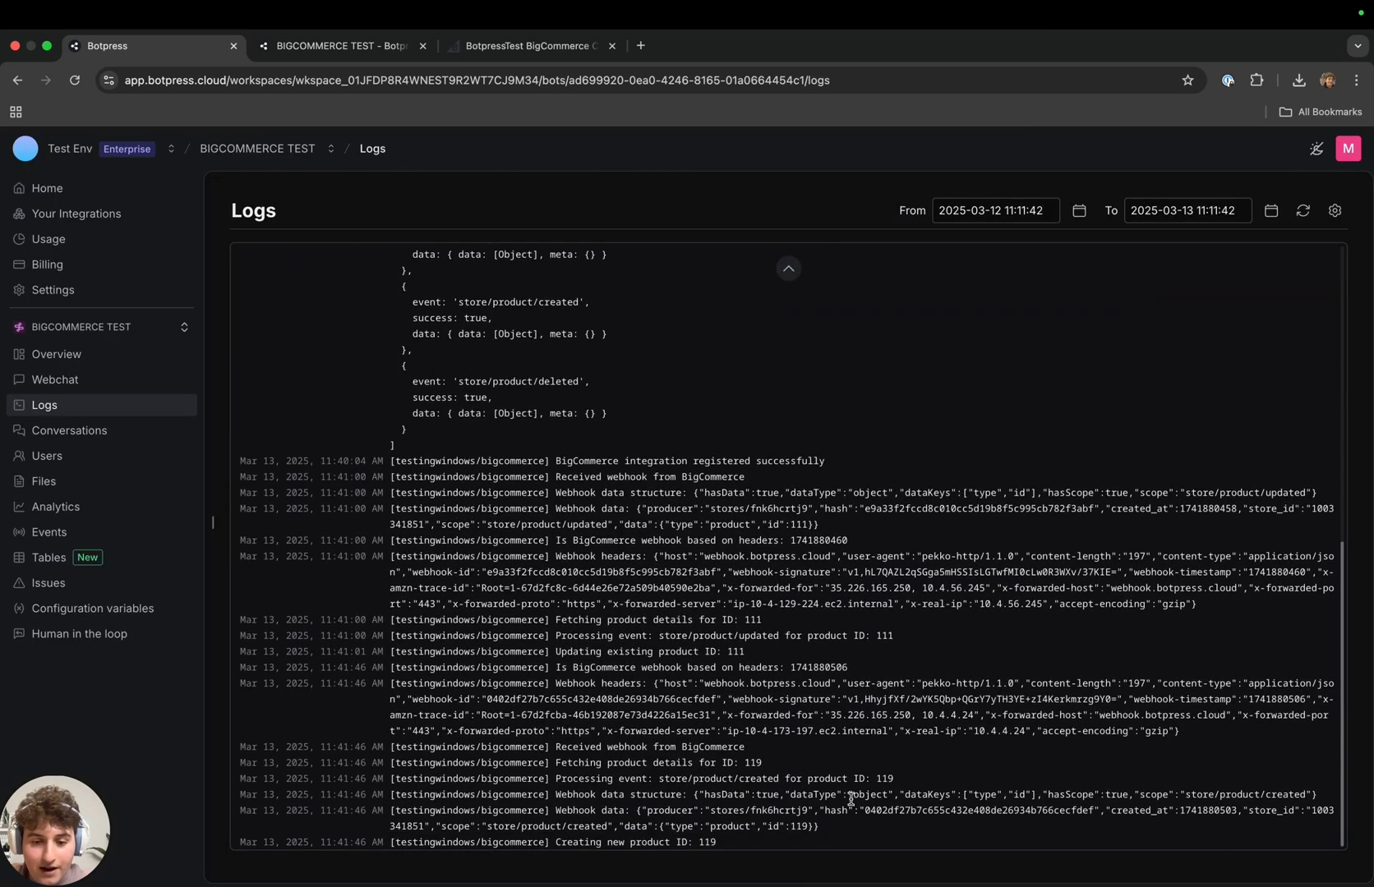
pyautogui.moveTo(762, 772); pyautogui.dragTo(690, 772)
pyautogui.moveTo(717, 843); pyautogui.dragTo(319, 842)
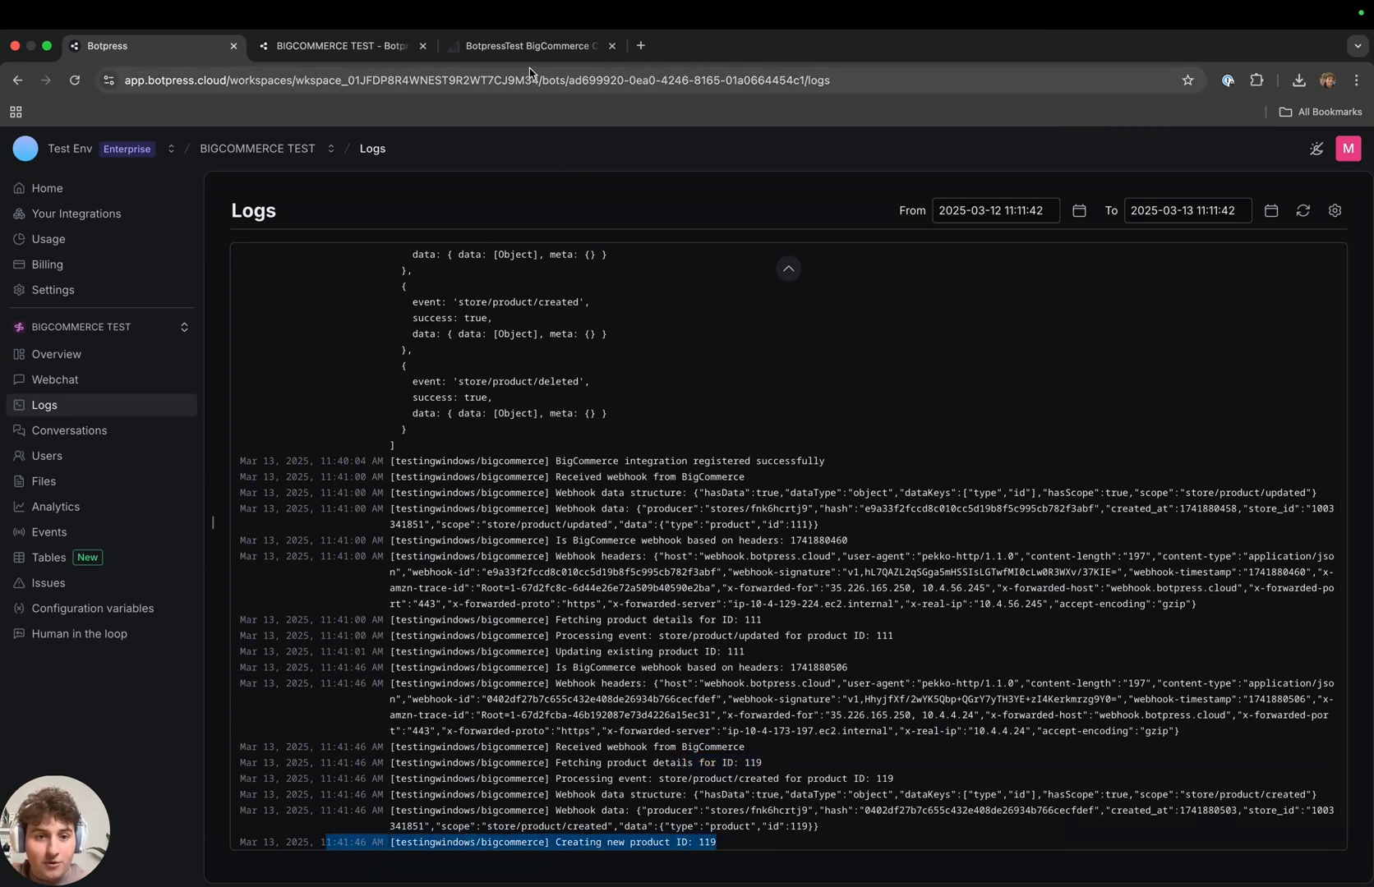
pyautogui.click(511, 55)
pyautogui.hotkey('ctrl', 'shift', 'Tab')
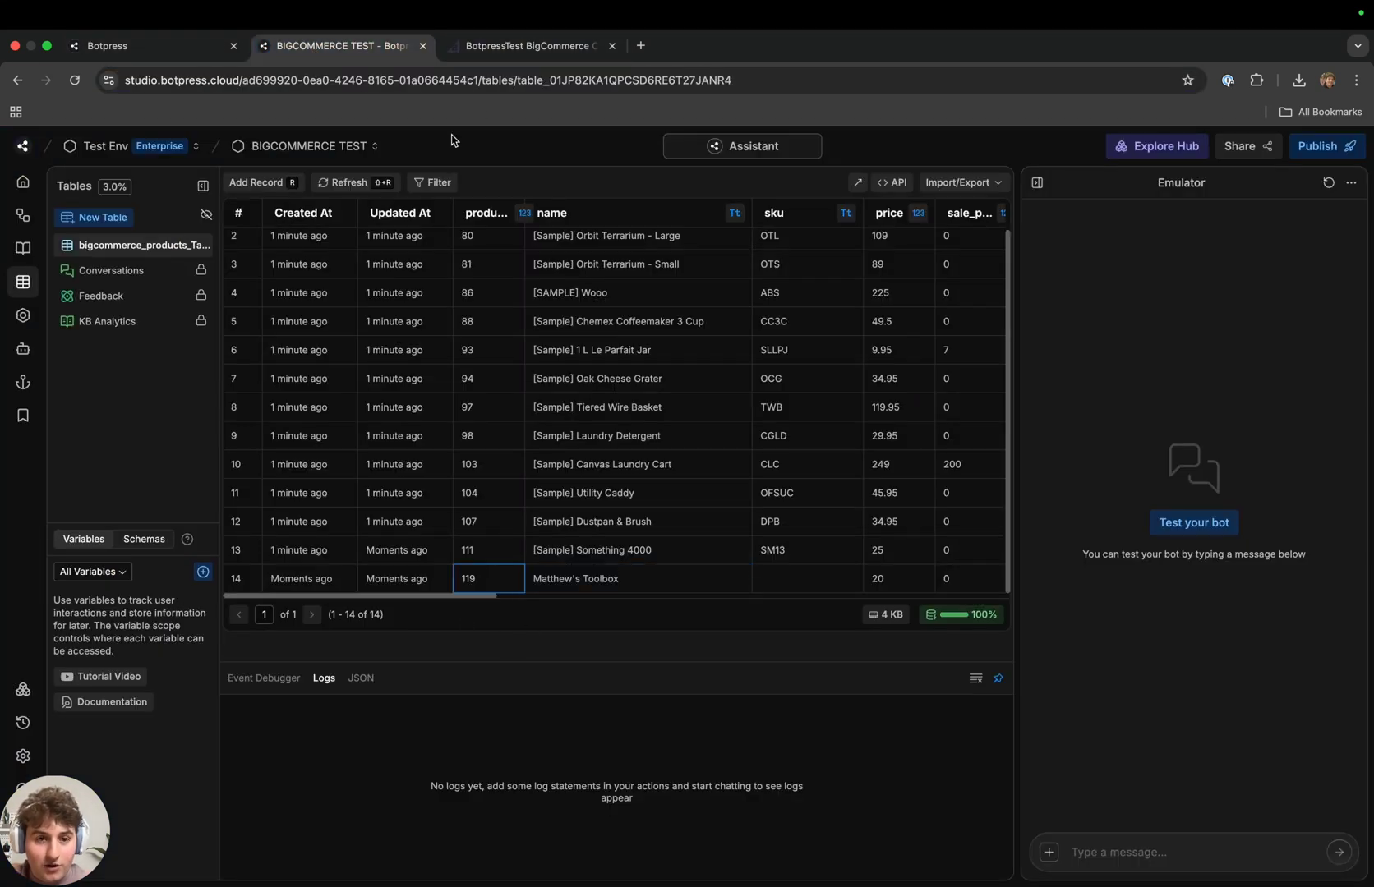
pyautogui.click(511, 49)
pyautogui.hotkey('ctrl', 'shift', 'Tab')
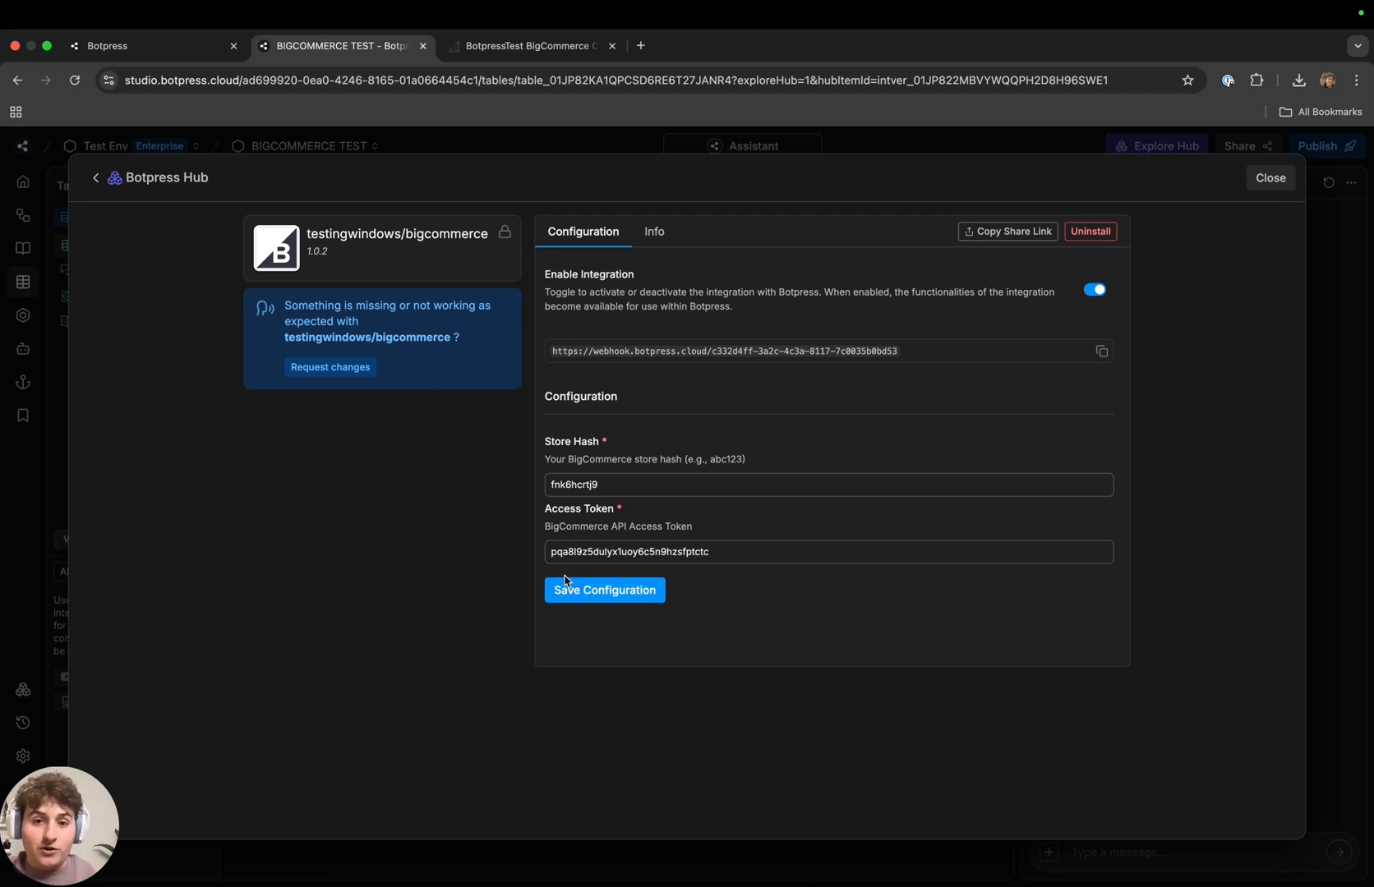
# Open the BigCommerce integration's readme in Botpress Hub and review its API credential, setup and usage instructions
pyautogui.click(655, 233)
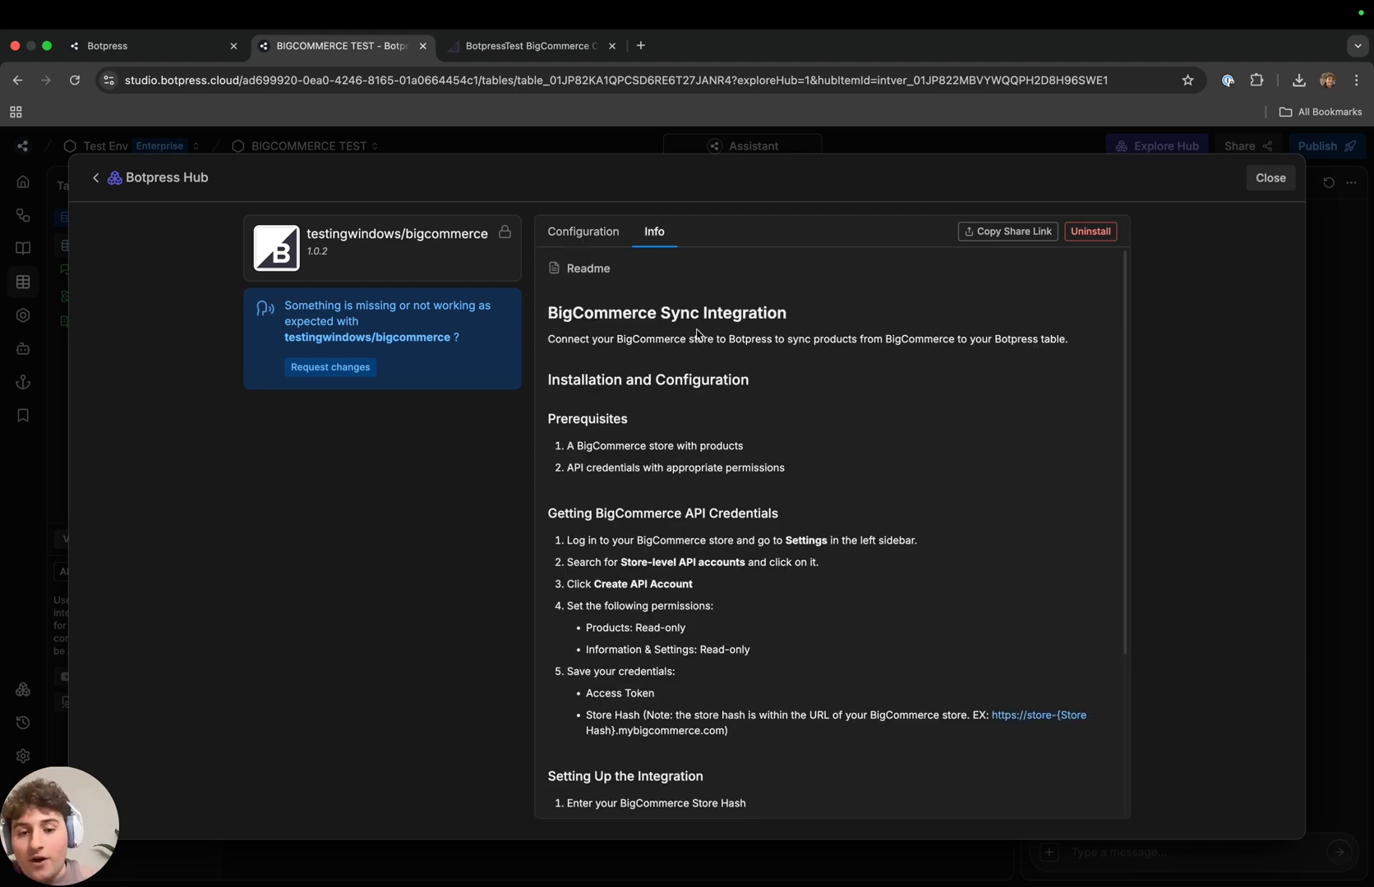
pyautogui.scroll(-5, 727, 442)
pyautogui.scroll(-2, 726, 442)
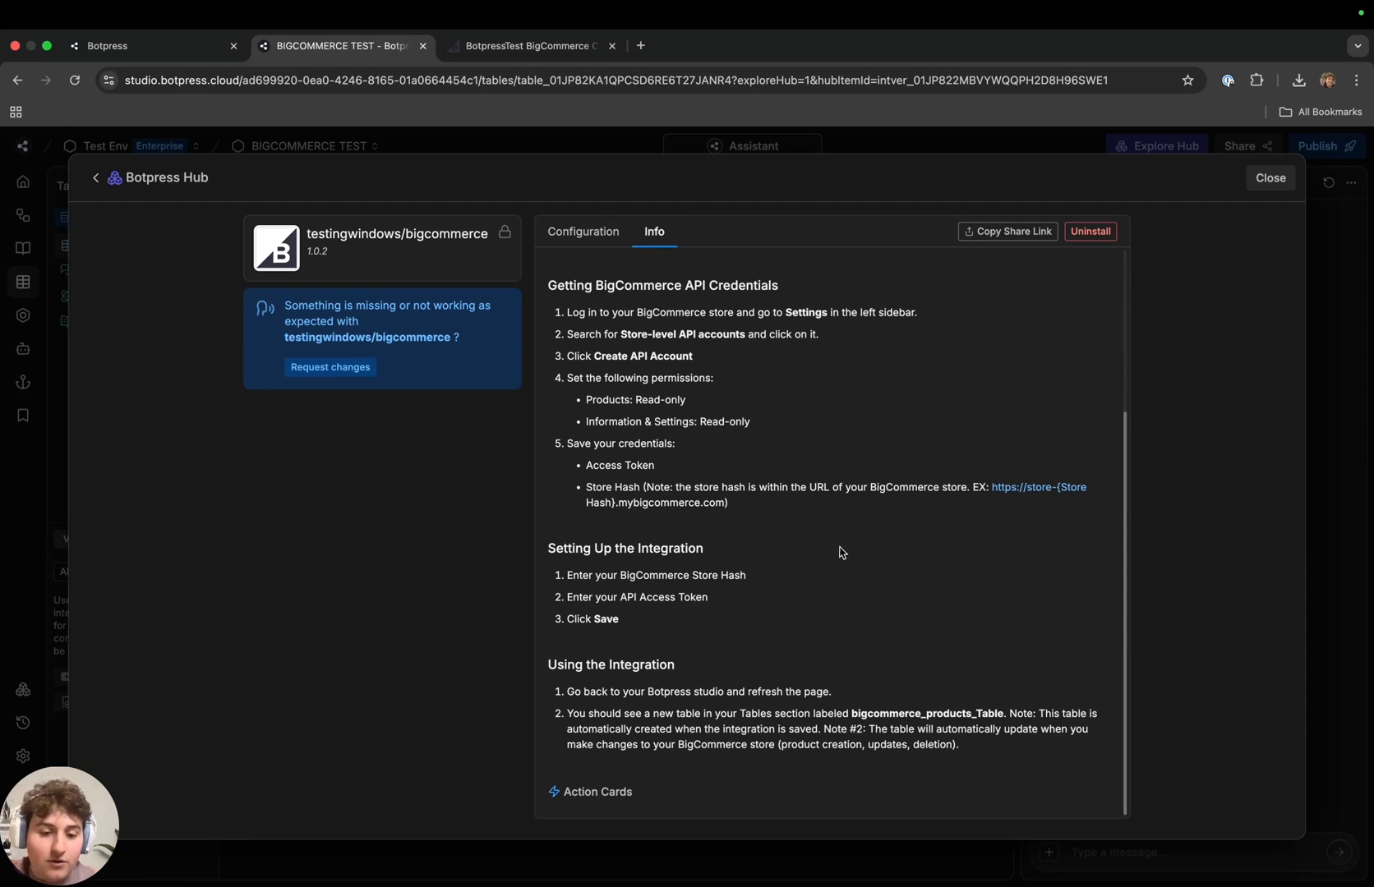
pyautogui.scroll(2, 841, 552)
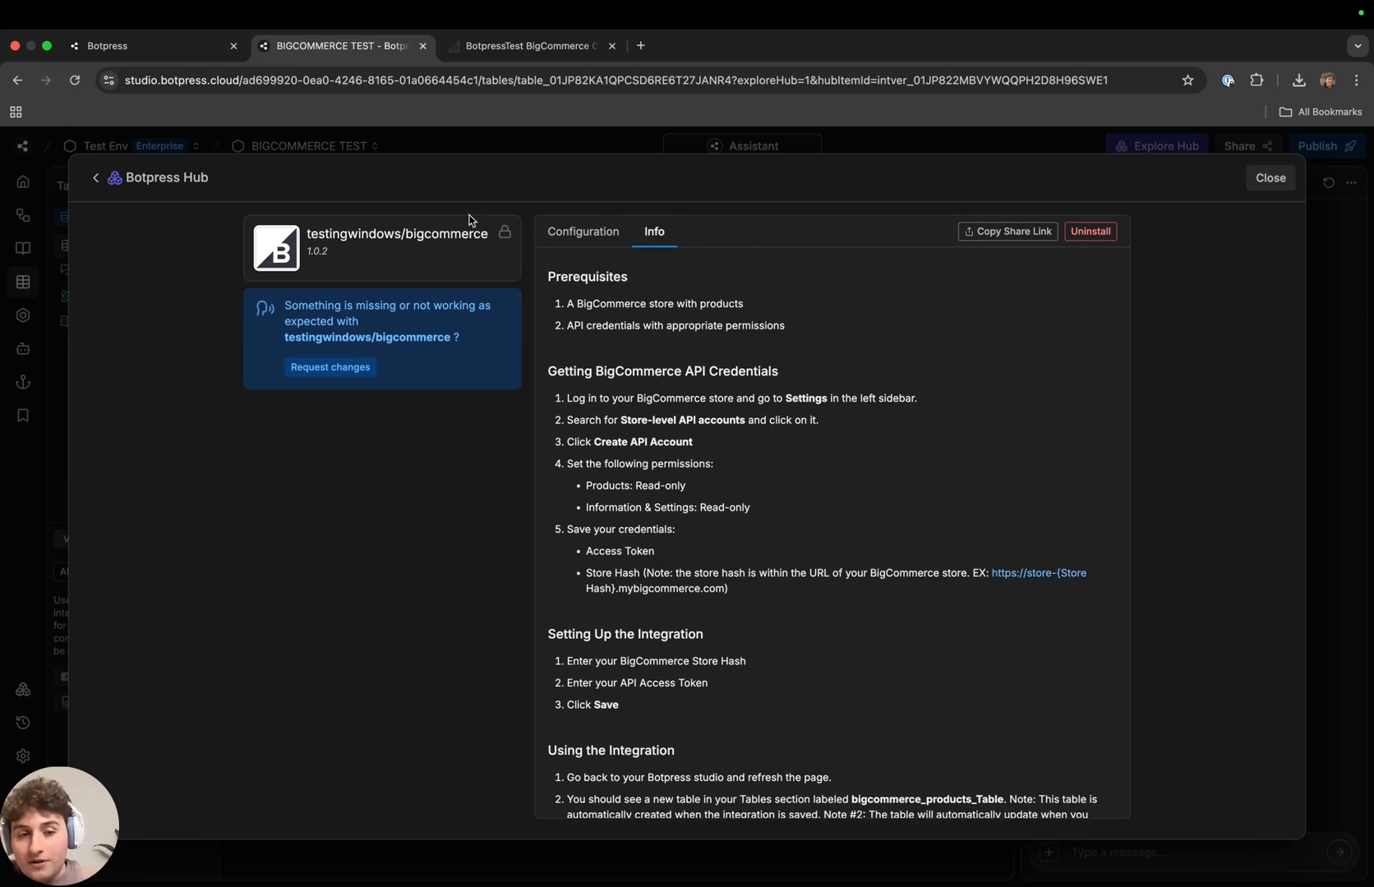